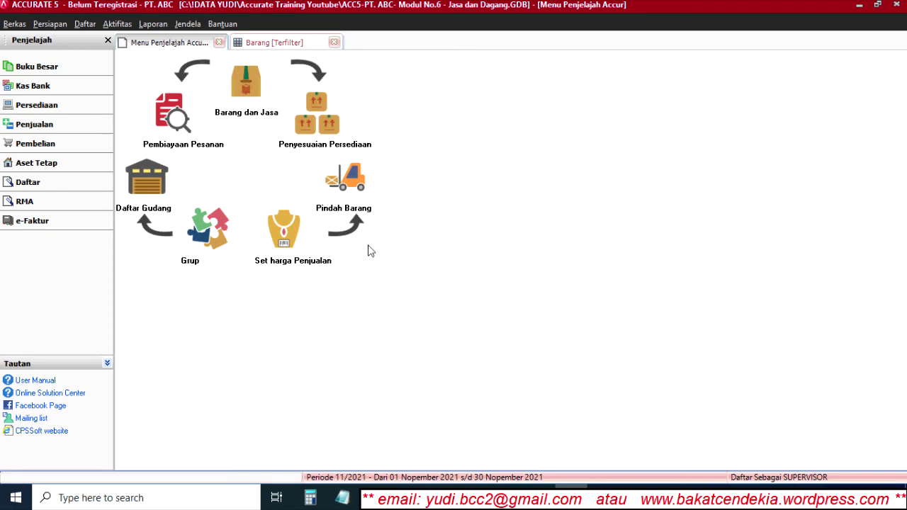
- Look through the inventory module's item list and its inventory adjustment, item transfer and selling price adjustment forms
{"action": "left_click", "coordinate": [249, 83]}
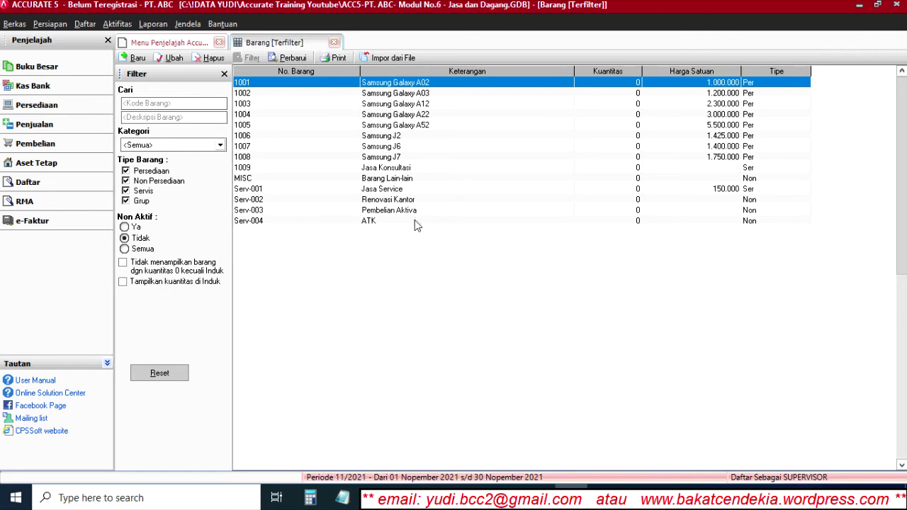
{"action": "left_click", "coordinate": [185, 44]}
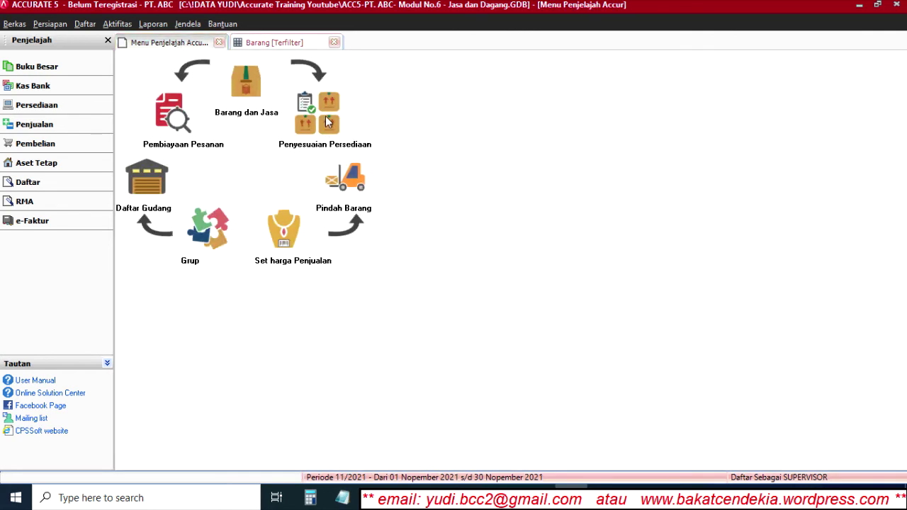
{"action": "left_click", "coordinate": [327, 122]}
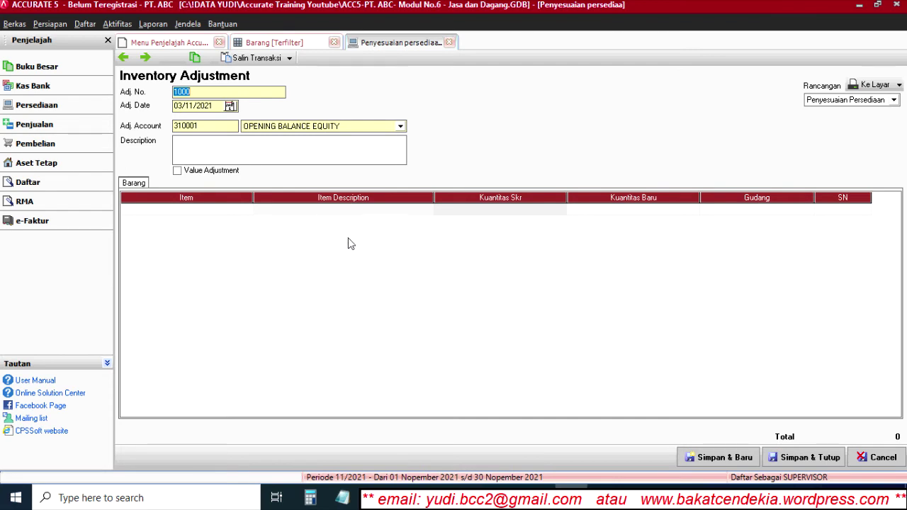
{"action": "left_click", "coordinate": [182, 46]}
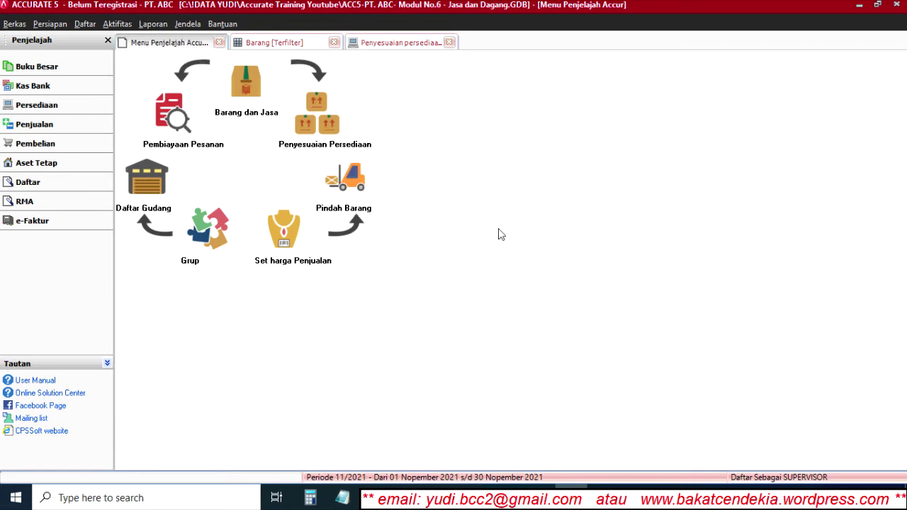
{"action": "left_click", "coordinate": [347, 183]}
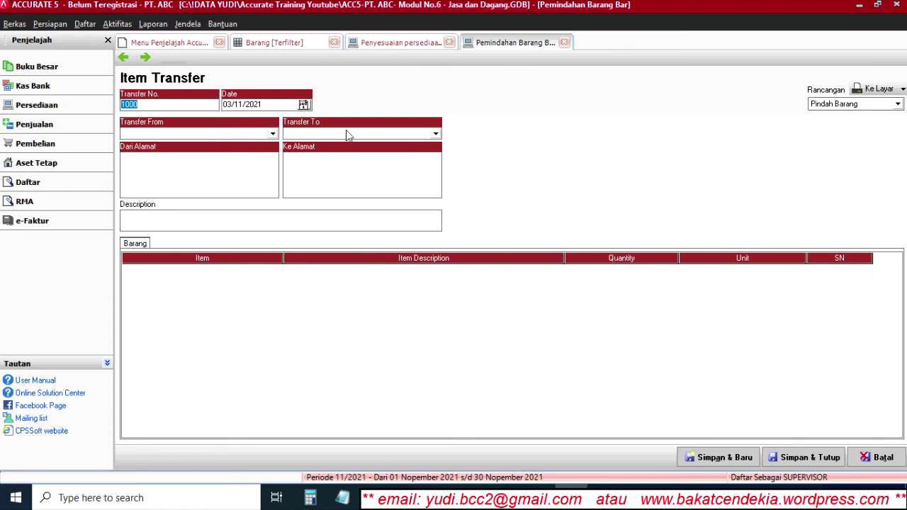
{"action": "left_click", "coordinate": [163, 43]}
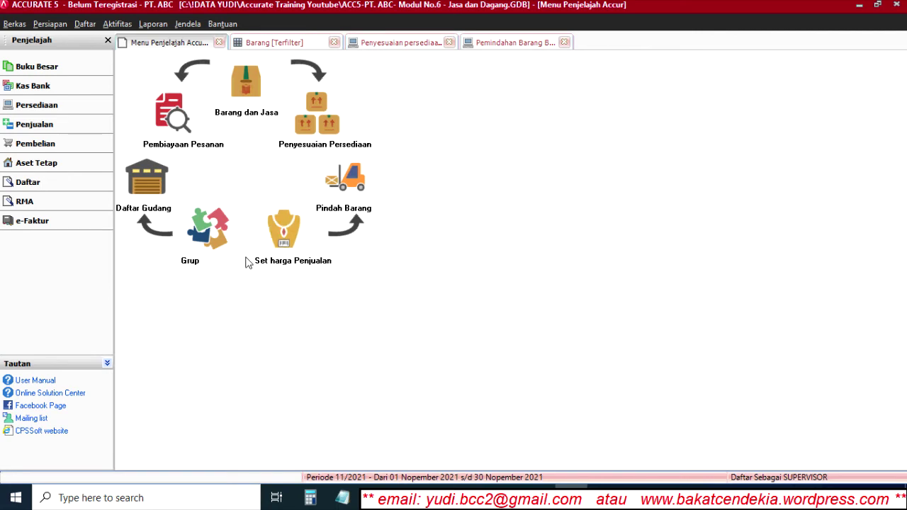
{"action": "left_click", "coordinate": [287, 232]}
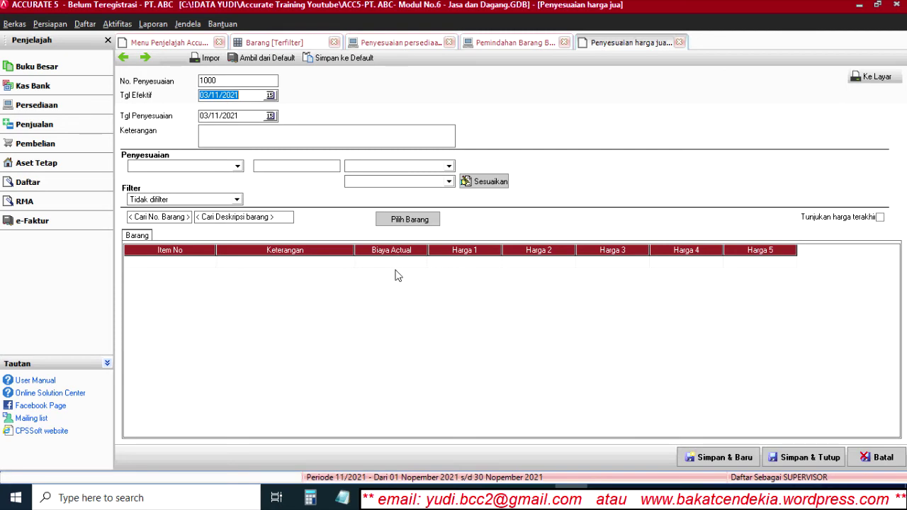
{"action": "left_click", "coordinate": [176, 44]}
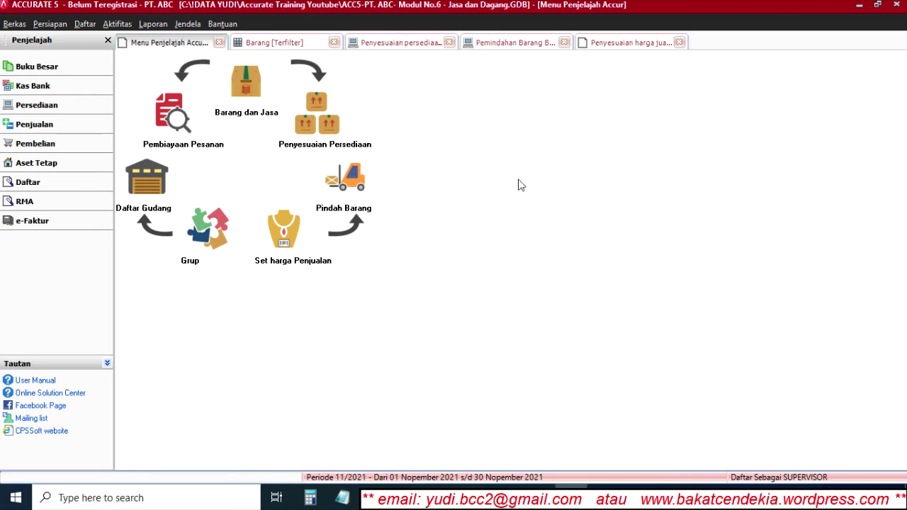
- Close the selling price adjustment, item transfer, inventory adjustment and item list windows, keeping only the explorer menu
{"action": "left_click", "coordinate": [679, 43]}
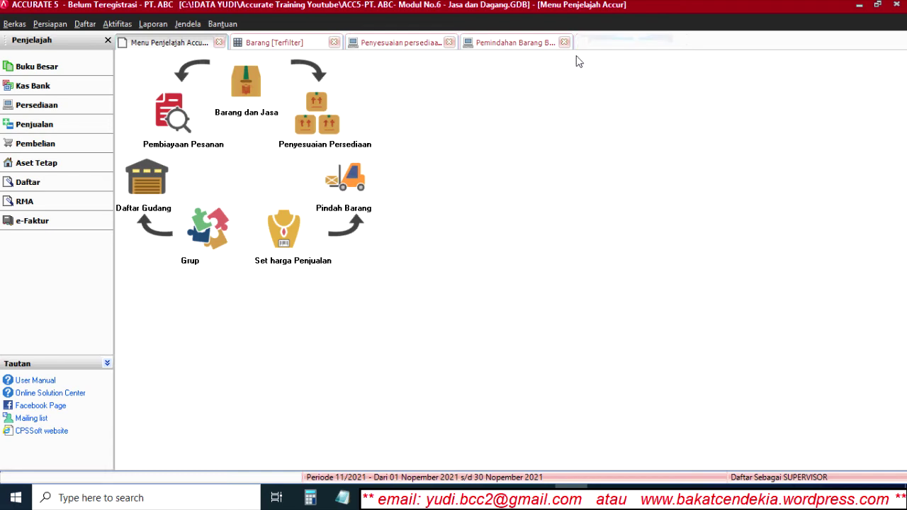
{"action": "left_click", "coordinate": [564, 43]}
{"action": "left_click", "coordinate": [448, 42]}
{"action": "left_click", "coordinate": [334, 42]}
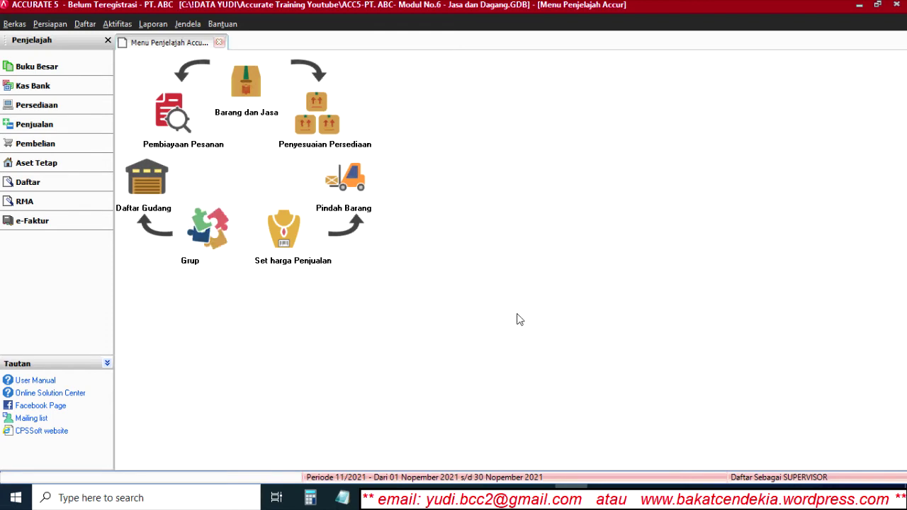
- Switch to Chrome and find the Modul Persediaan material on the Accurate 5 page of bakatcendekia.wordpress.com
{"action": "left_click", "coordinate": [542, 498]}
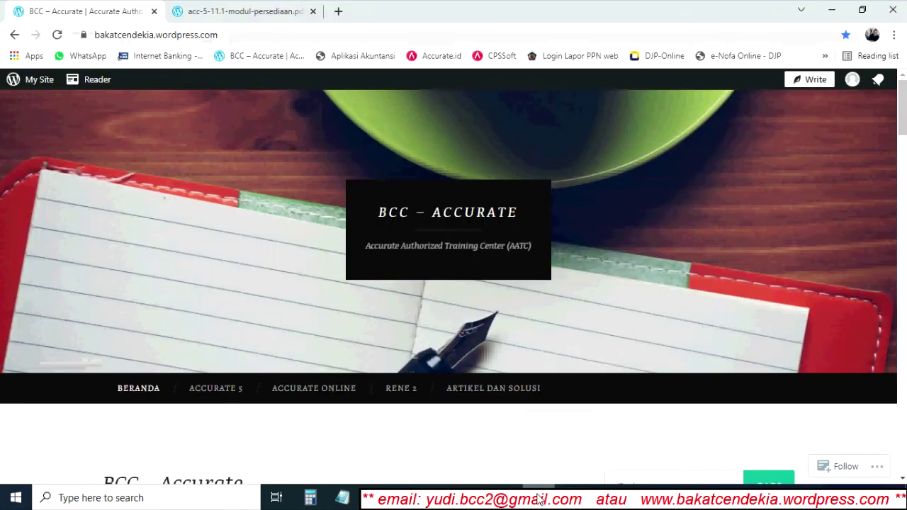
{"action": "left_click", "coordinate": [253, 33]}
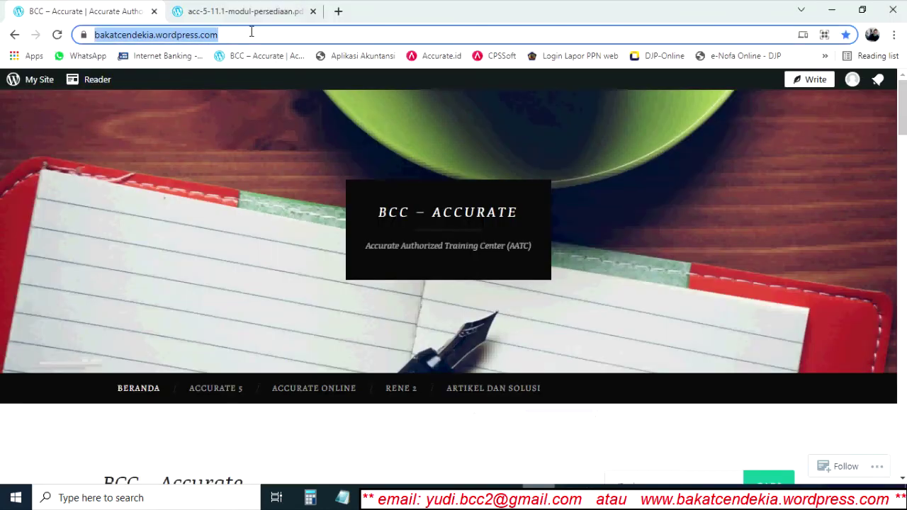
{"action": "left_click", "coordinate": [251, 32]}
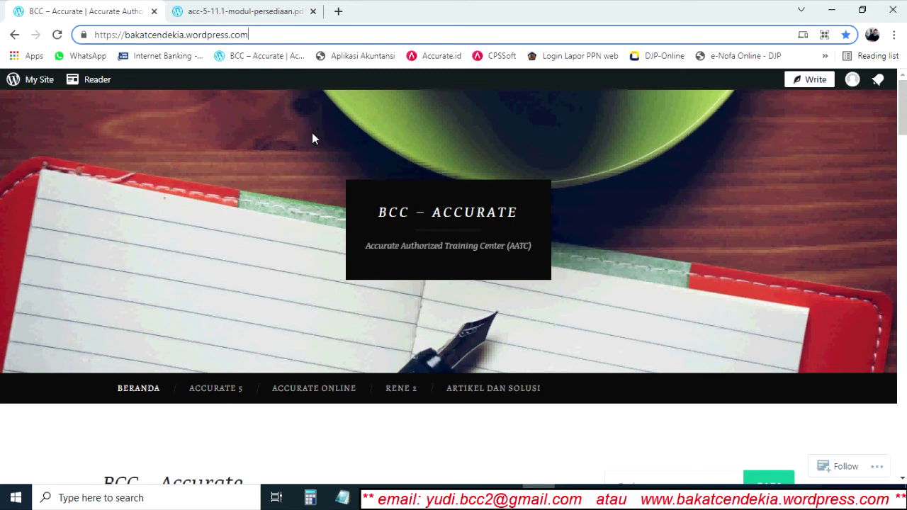
{"action": "left_click", "coordinate": [225, 393]}
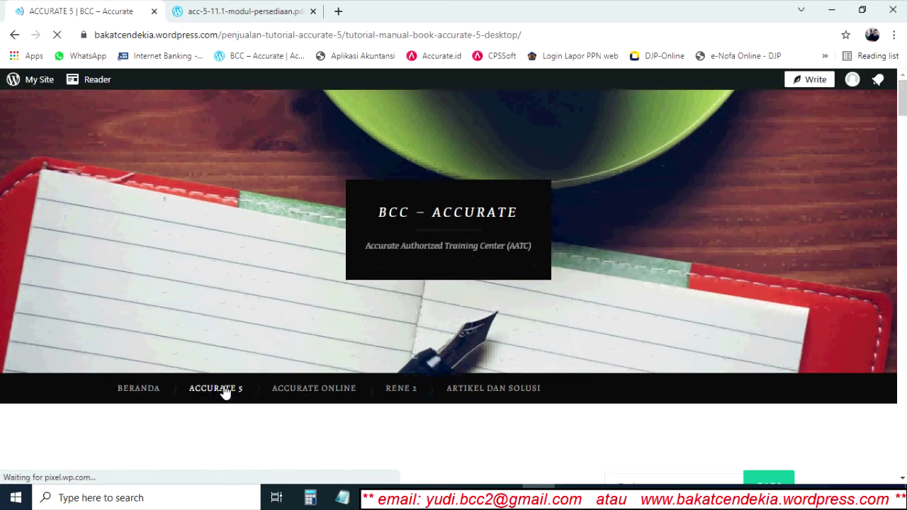
{"action": "scroll", "coordinate": [296, 256], "scroll_direction": "down", "scroll_amount": 10}
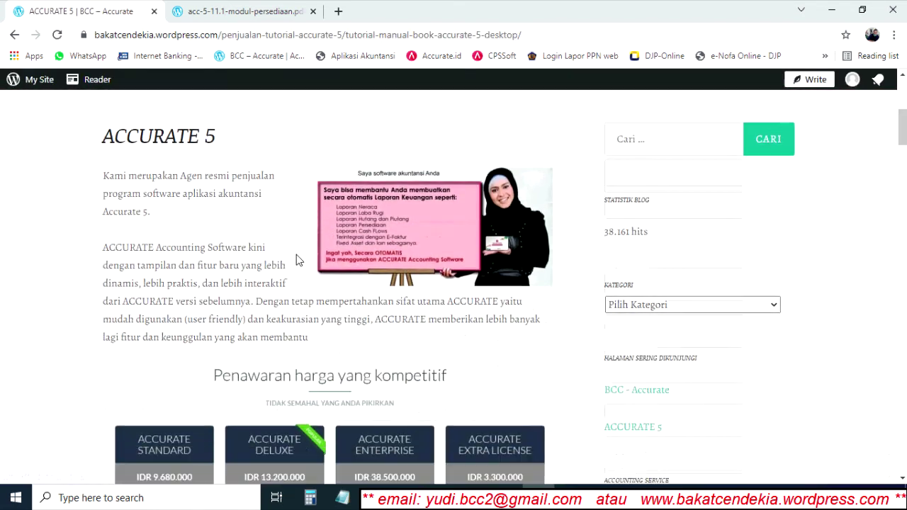
{"action": "scroll", "coordinate": [298, 259], "scroll_direction": "down", "scroll_amount": 8}
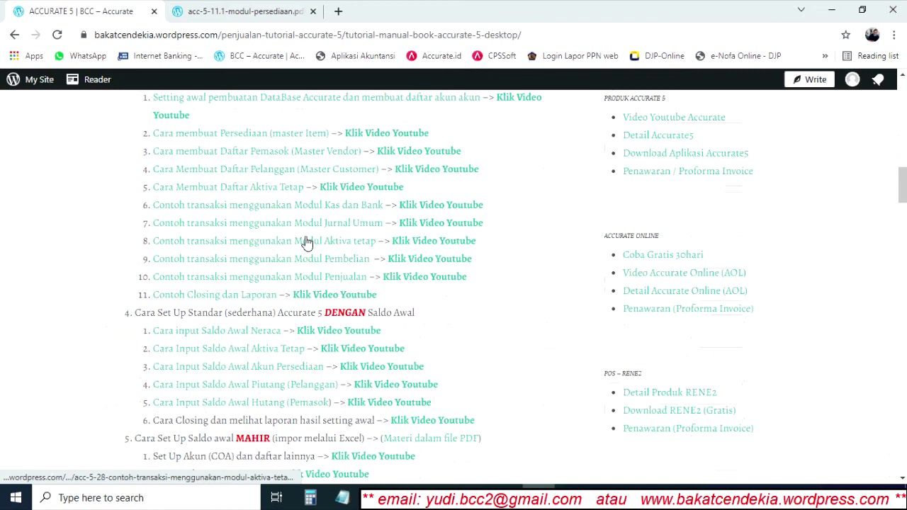
{"action": "scroll", "coordinate": [306, 241], "scroll_direction": "down", "scroll_amount": 3}
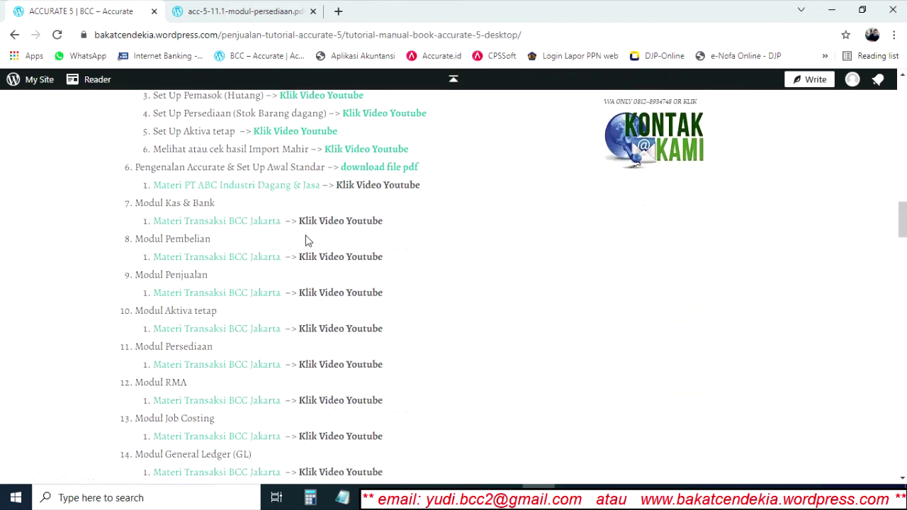
{"action": "scroll", "coordinate": [306, 241], "scroll_direction": "down", "scroll_amount": 1}
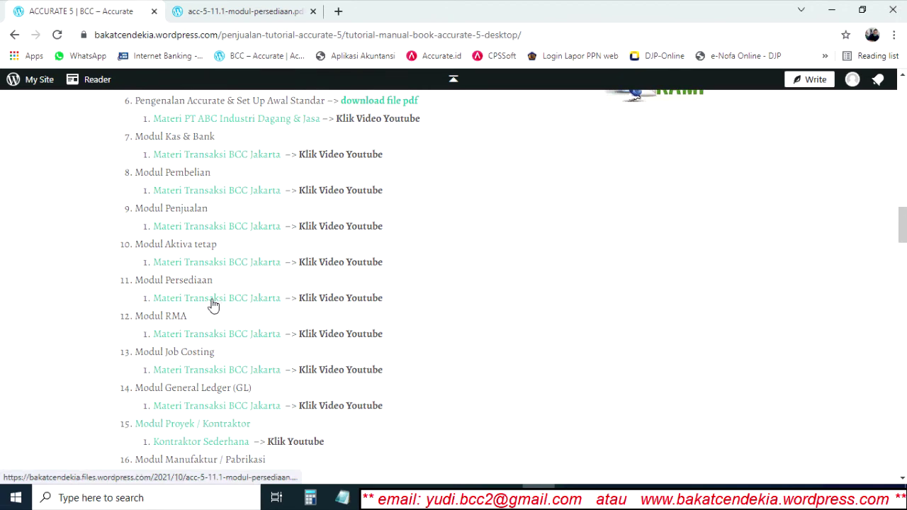
- Read the Tgl 21 grouping case in the open acc-5-11.1-modul-persediaan PDF
{"action": "left_click", "coordinate": [236, 13]}
{"action": "scroll", "coordinate": [396, 195], "scroll_direction": "up", "scroll_amount": 6}
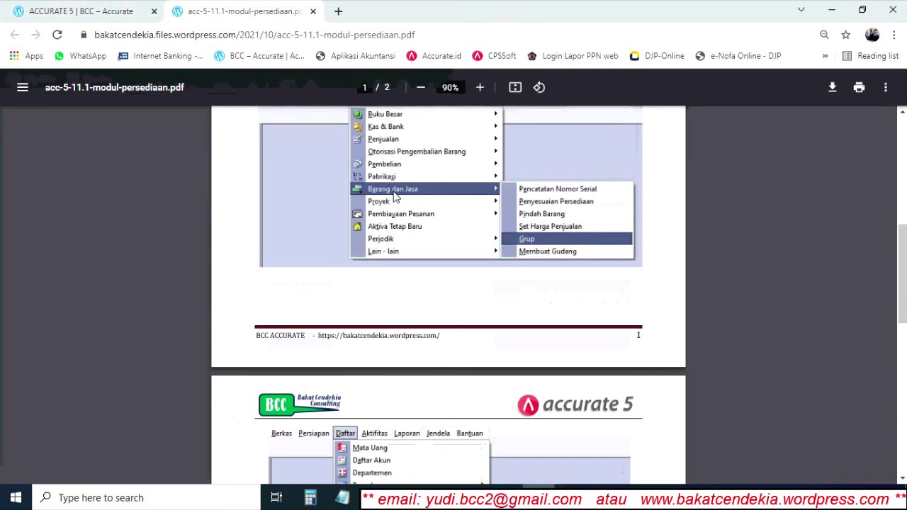
{"action": "scroll", "coordinate": [394, 192], "scroll_direction": "up", "scroll_amount": 4}
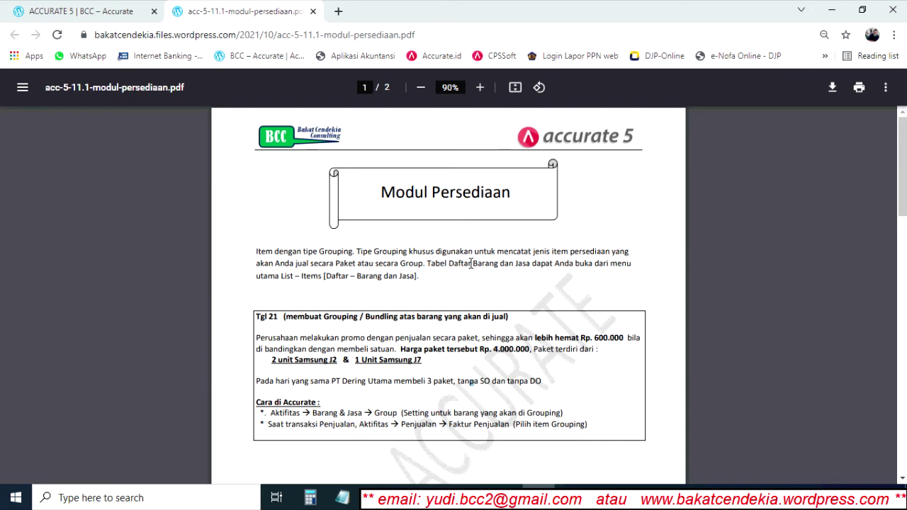
{"action": "scroll", "coordinate": [473, 266], "scroll_direction": "down", "scroll_amount": 1}
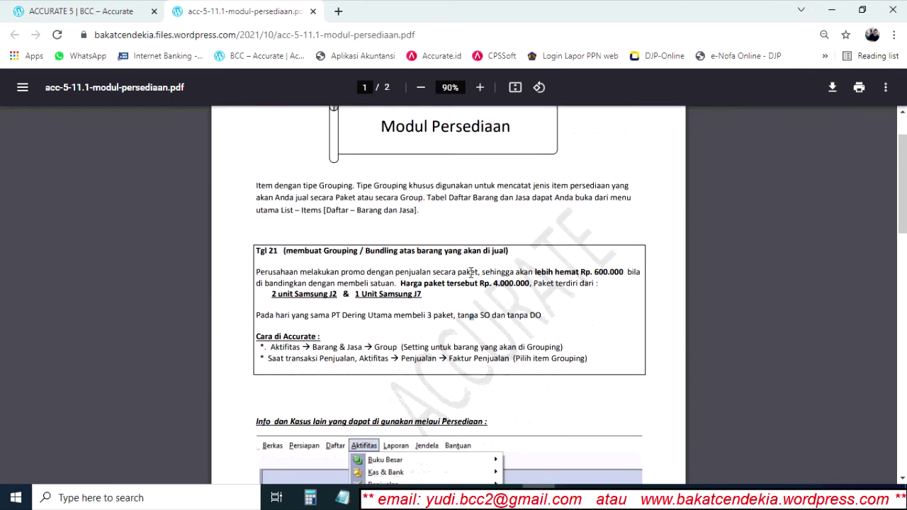
{"action": "scroll", "coordinate": [372, 297], "scroll_direction": "up", "scroll_amount": 1}
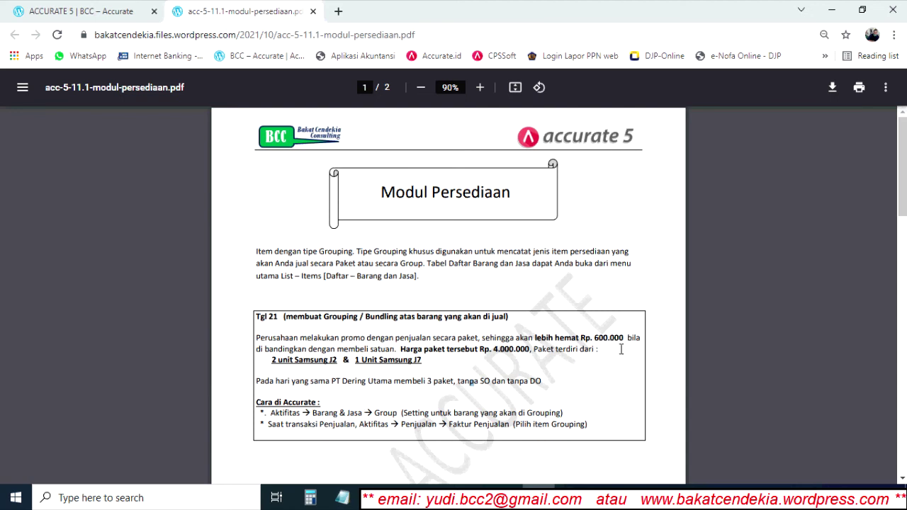
- Place the PDF and Accurate 5 side by side and hide Accurate's Penjelajah pane
{"action": "key", "text": "super+Left"}
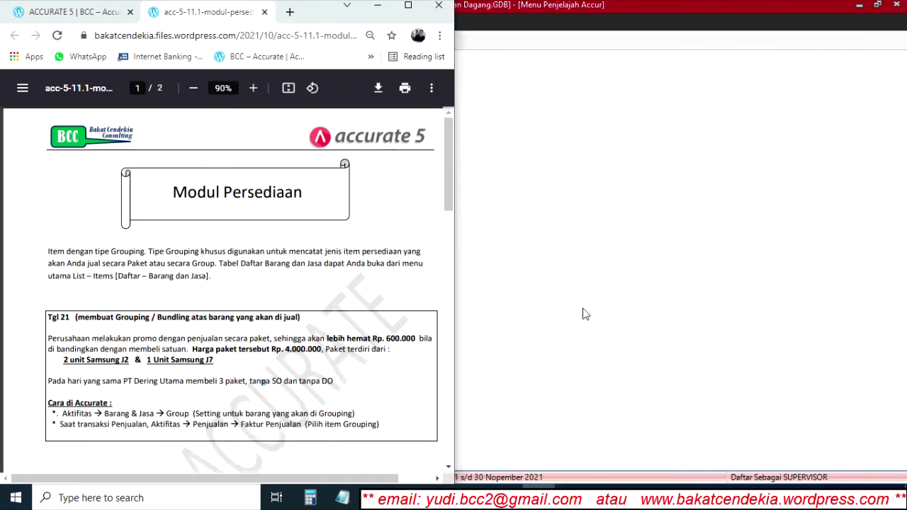
{"action": "left_click", "coordinate": [659, 283]}
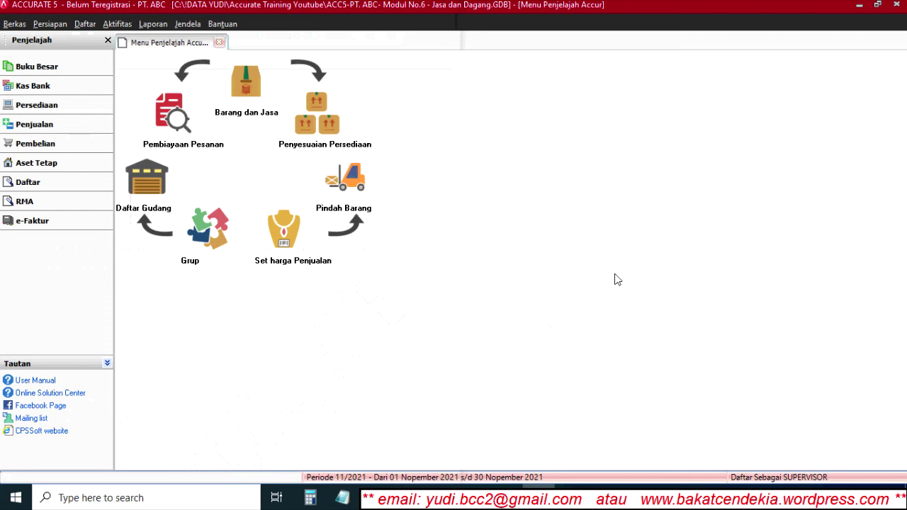
{"action": "key", "text": "super+Right"}
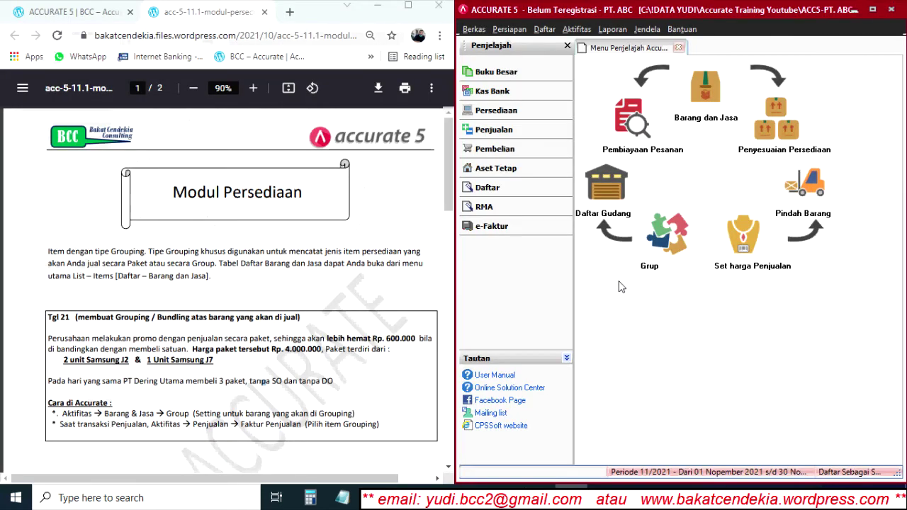
{"action": "left_click", "coordinate": [566, 46]}
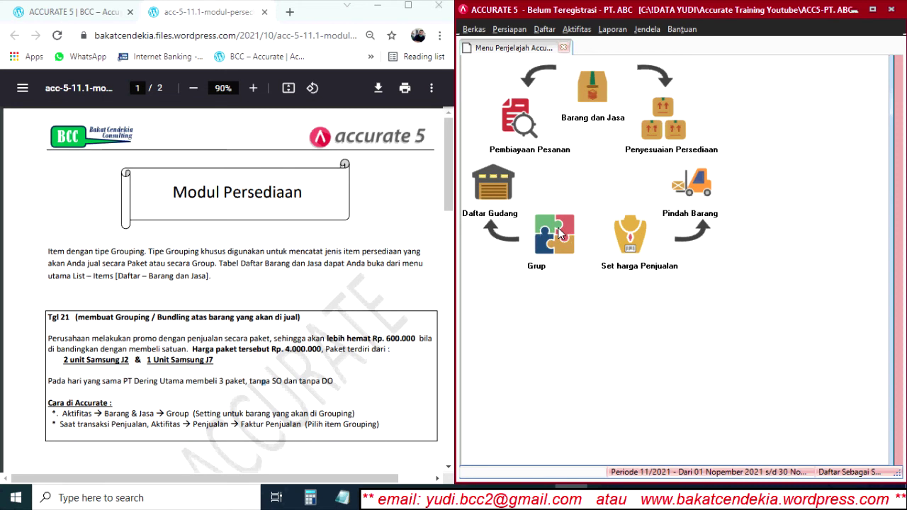
- Start a new item group in Accurate and describe it as "Paket Hemat"
{"action": "left_click", "coordinate": [576, 30]}
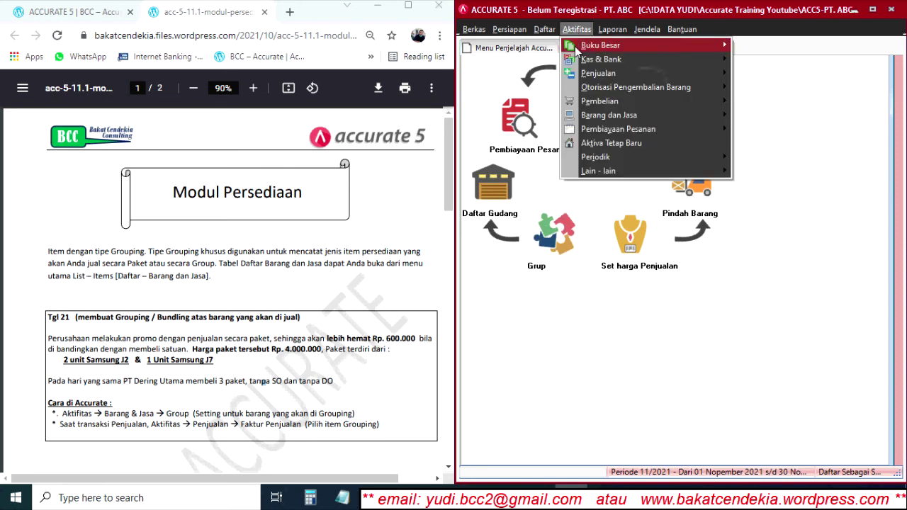
{"action": "mouse_move", "coordinate": [608, 115]}
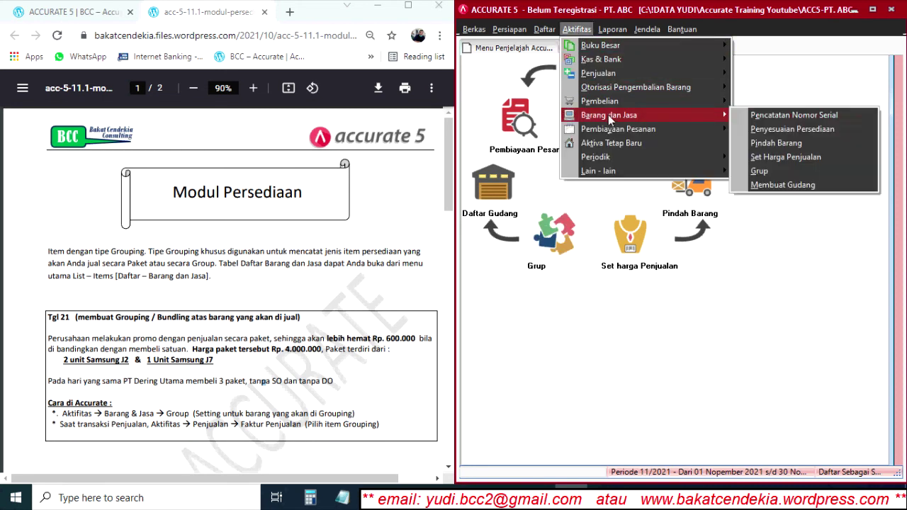
{"action": "left_click", "coordinate": [780, 173]}
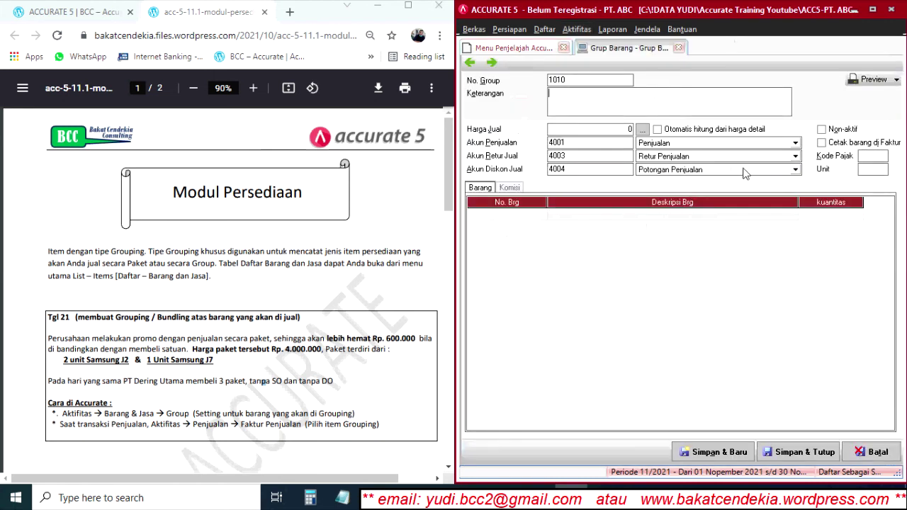
{"action": "left_click", "coordinate": [588, 91]}
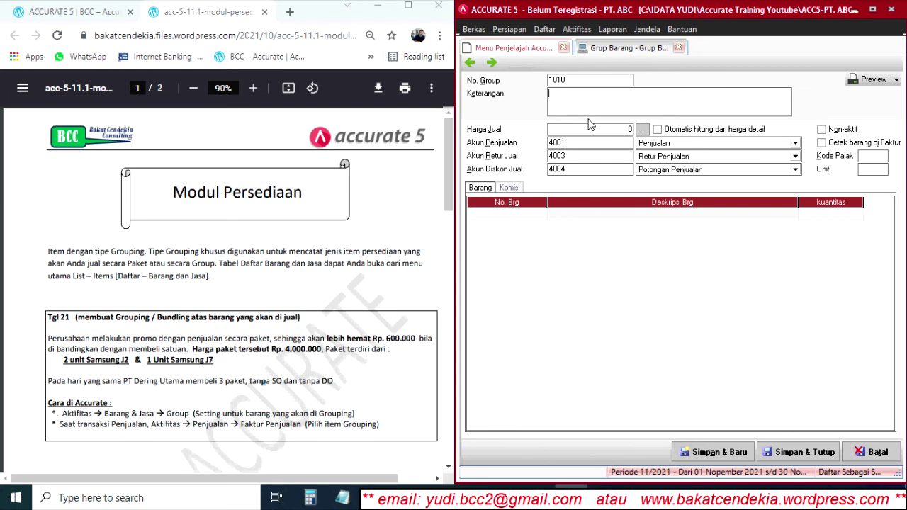
{"action": "type", "text": "Paket Hemat"}
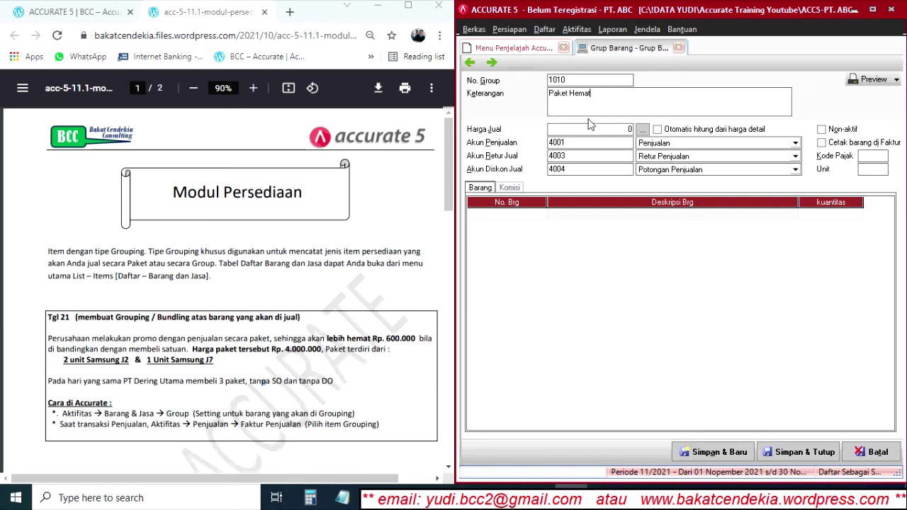
- Set the Paket Hemat group's selling price to 4.000.000
{"action": "left_click", "coordinate": [592, 130]}
{"action": "double_click", "coordinate": [578, 130]}
{"action": "type", "text": "4000000"}
{"action": "key", "text": "Tab"}
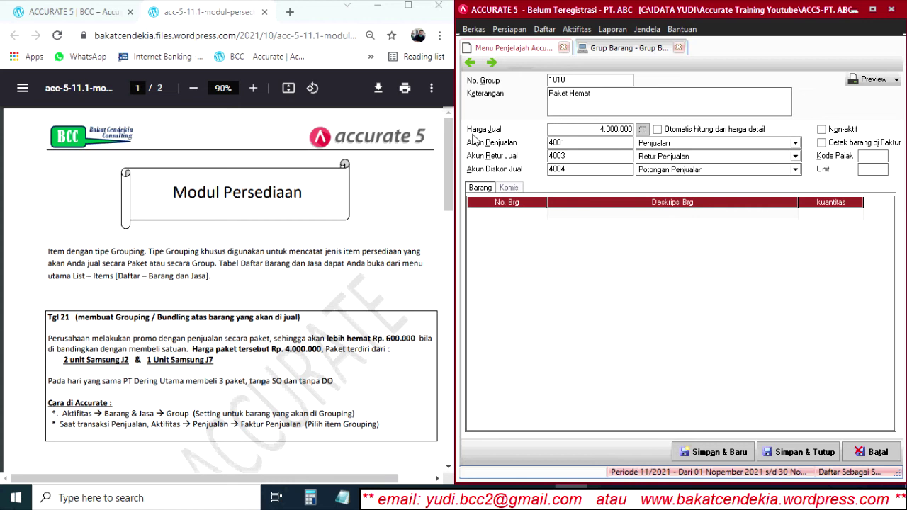
- Set the item group's tax code to T and its unit to Set
{"action": "type", "text": "t"}
{"action": "left_click", "coordinate": [872, 169]}
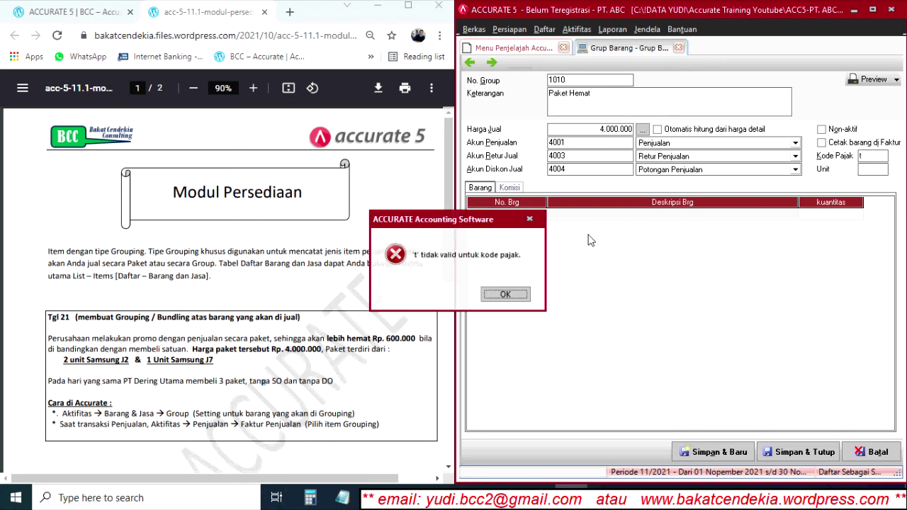
{"action": "left_click", "coordinate": [520, 294]}
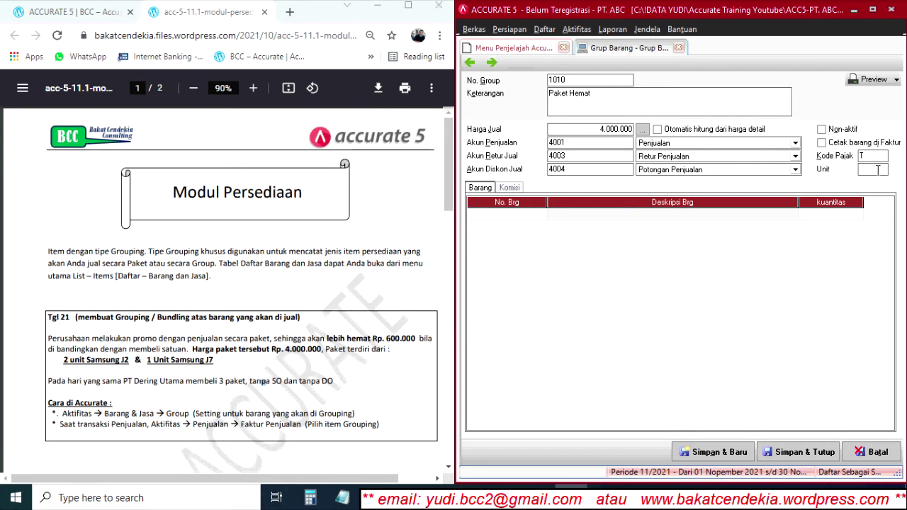
{"action": "type", "text": "et"}
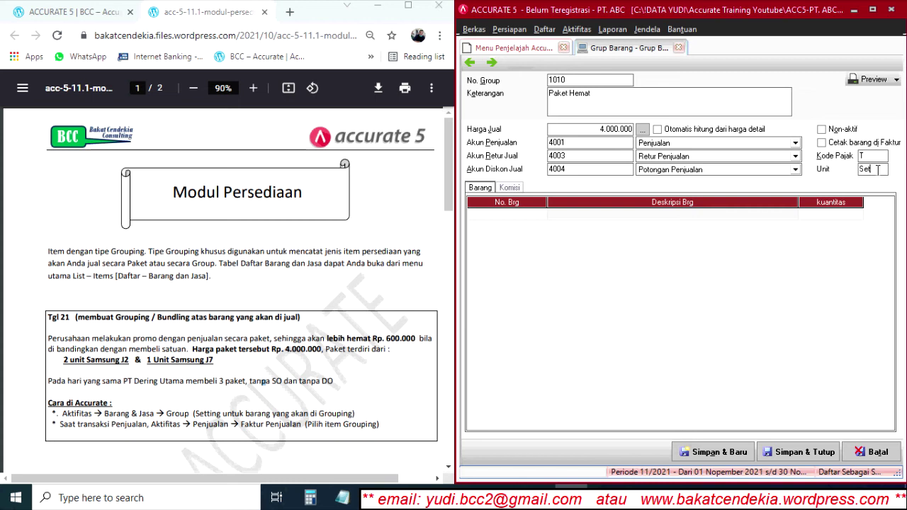
- Add item 1006 Samsung J2 to the Paket Hemat group with a quantity of 2
{"action": "key", "text": "Tab"}
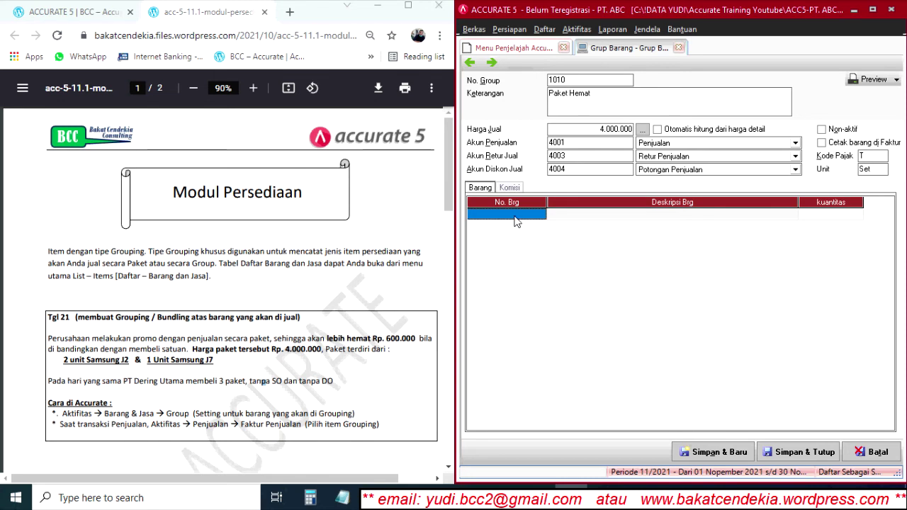
{"action": "left_click", "coordinate": [522, 220]}
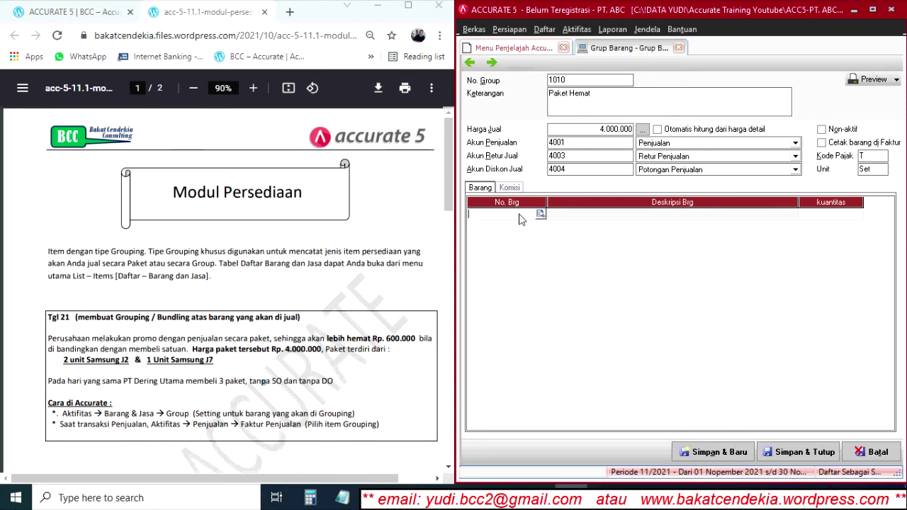
{"action": "left_click", "coordinate": [540, 215]}
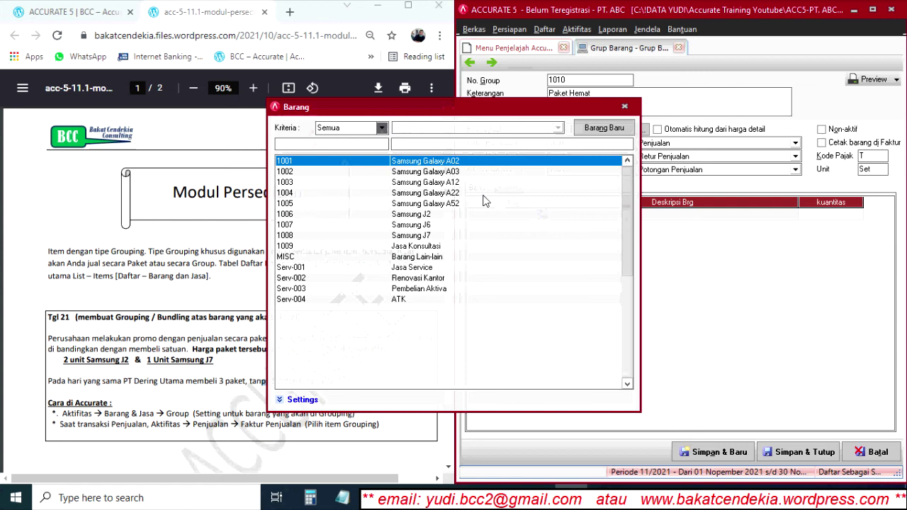
{"action": "double_click", "coordinate": [423, 215]}
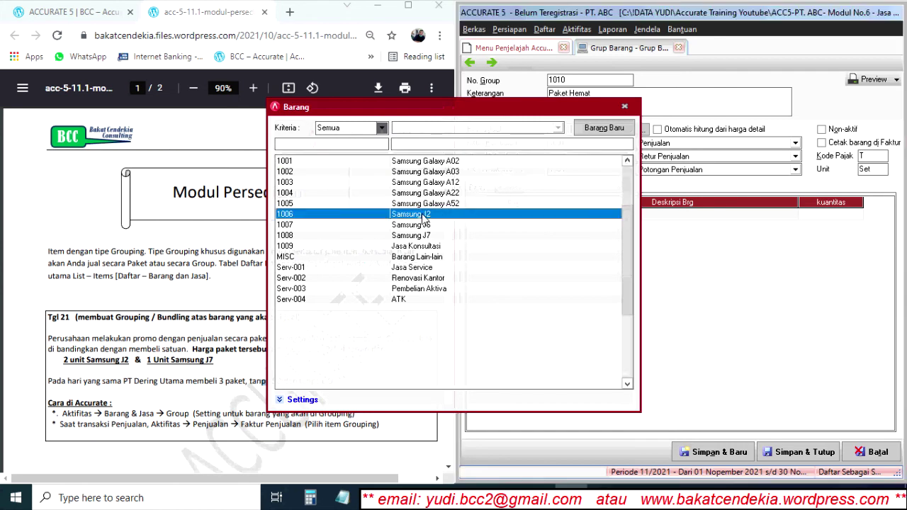
{"action": "left_click", "coordinate": [819, 218]}
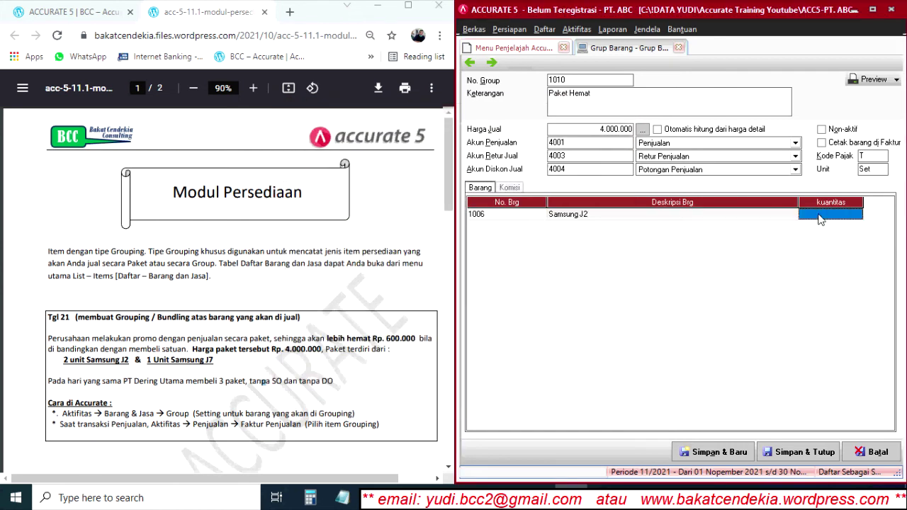
{"action": "type", "text": "2"}
{"action": "key", "text": "Return"}
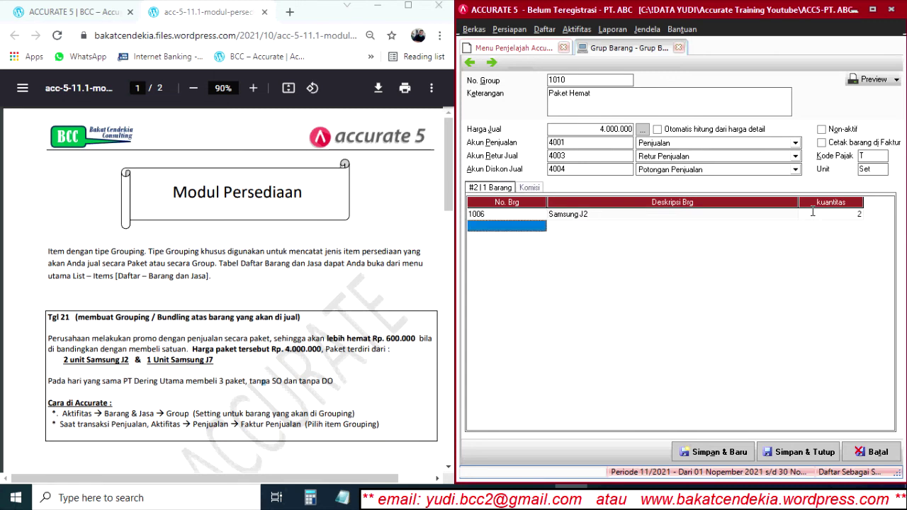
- Add item 1008 Samsung J7 to the group with a quantity of 1, and save and close the group
{"action": "left_click", "coordinate": [525, 225]}
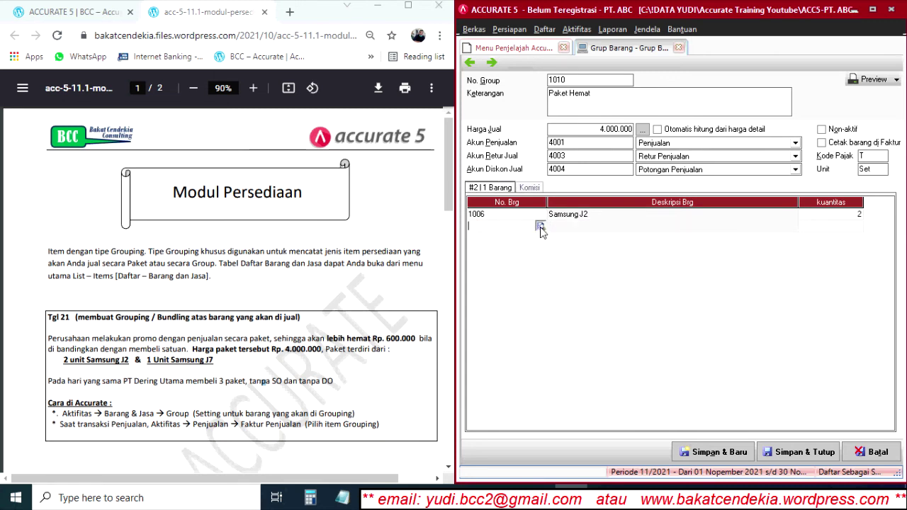
{"action": "left_click", "coordinate": [542, 227]}
{"action": "double_click", "coordinate": [427, 236]}
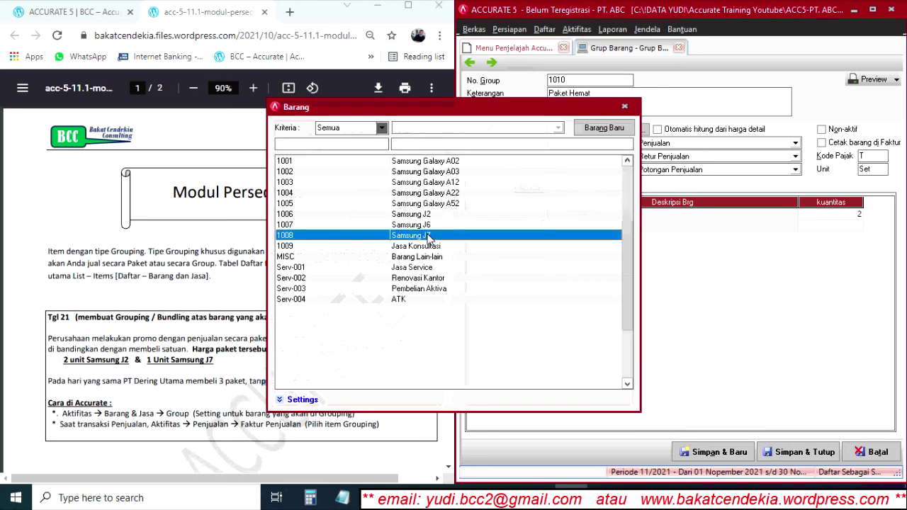
{"action": "left_click", "coordinate": [822, 226]}
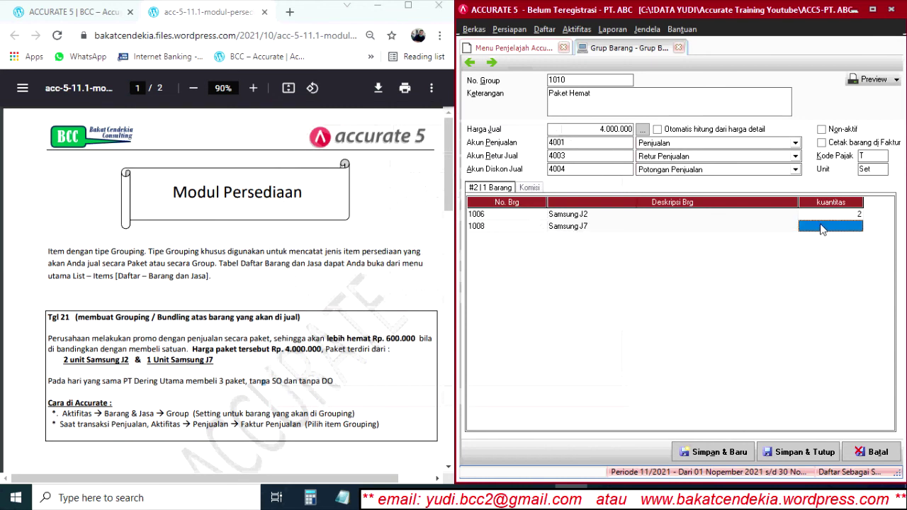
{"action": "type", "text": "1"}
{"action": "left_click", "coordinate": [831, 216]}
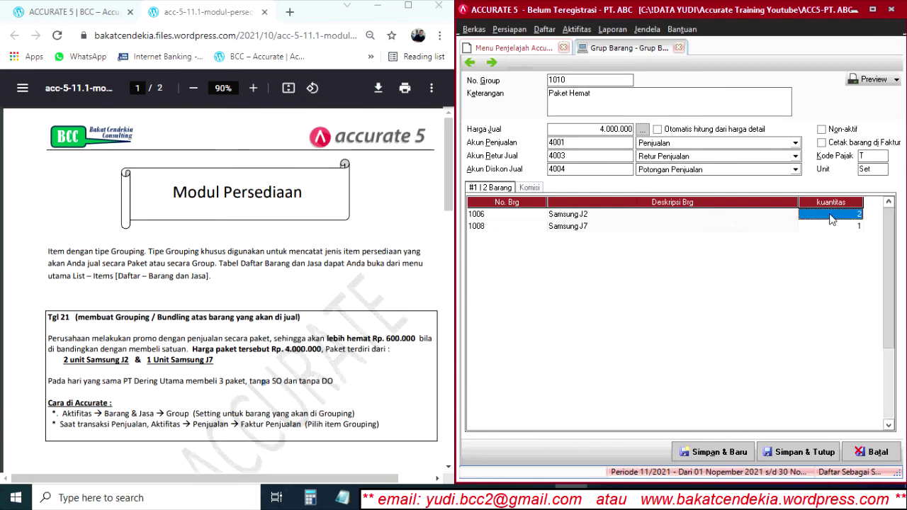
{"action": "left_click", "coordinate": [817, 227]}
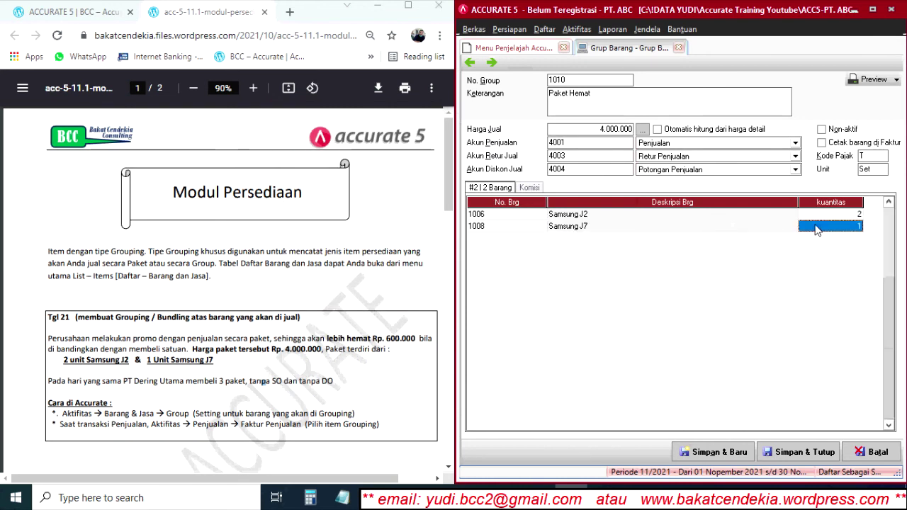
{"action": "left_click", "coordinate": [805, 457]}
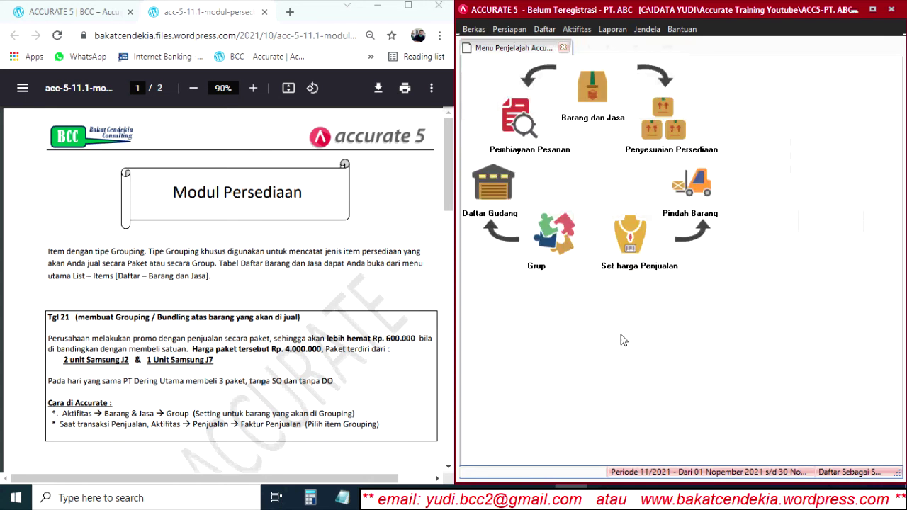
- Open the goods and services list and adjust the column widths to check Paket Hemat's price and item type
{"action": "left_click", "coordinate": [593, 90]}
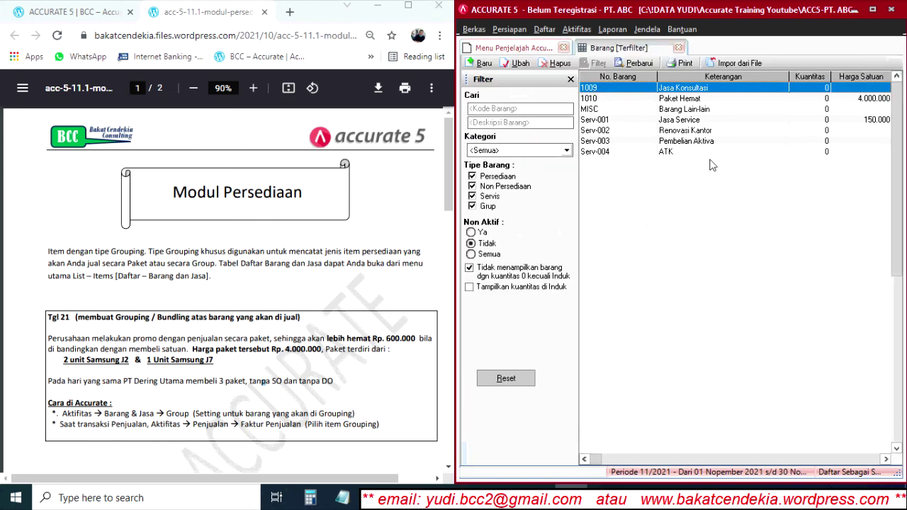
{"action": "left_click", "coordinate": [691, 99]}
{"action": "left_click_drag", "start_coordinate": [657, 77], "coordinate": [632, 76]}
{"action": "left_click_drag", "start_coordinate": [764, 78], "coordinate": [726, 79]}
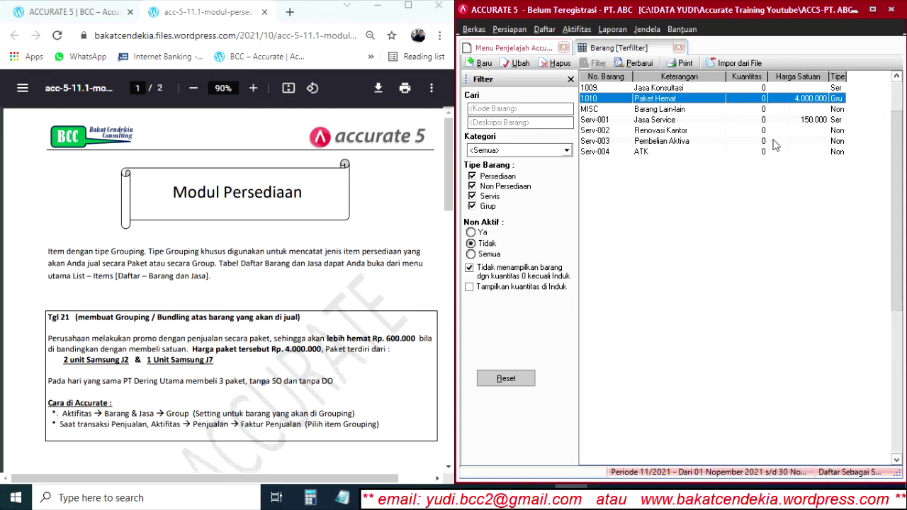
{"action": "left_click_drag", "start_coordinate": [846, 78], "coordinate": [860, 78]}
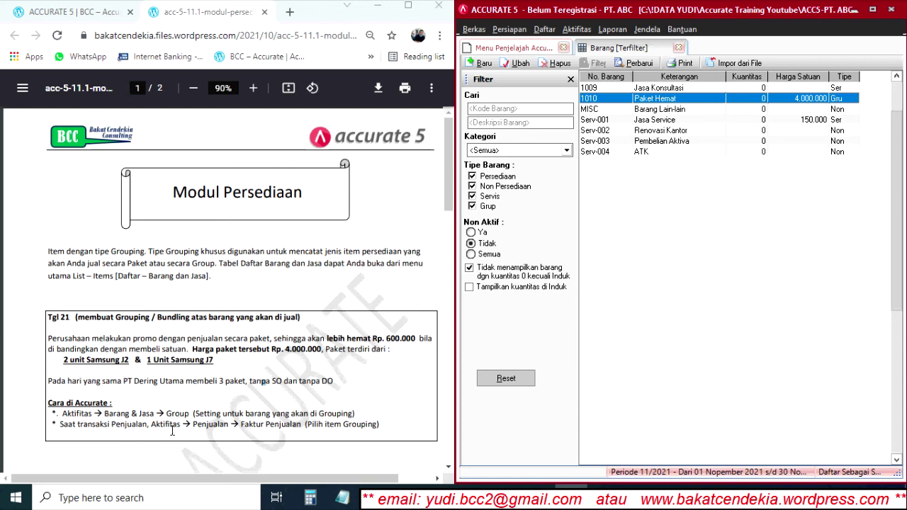
- Start a new sales invoice and open a new customer record from its customer field
{"action": "left_click", "coordinate": [576, 29]}
{"action": "mouse_move", "coordinate": [595, 74]}
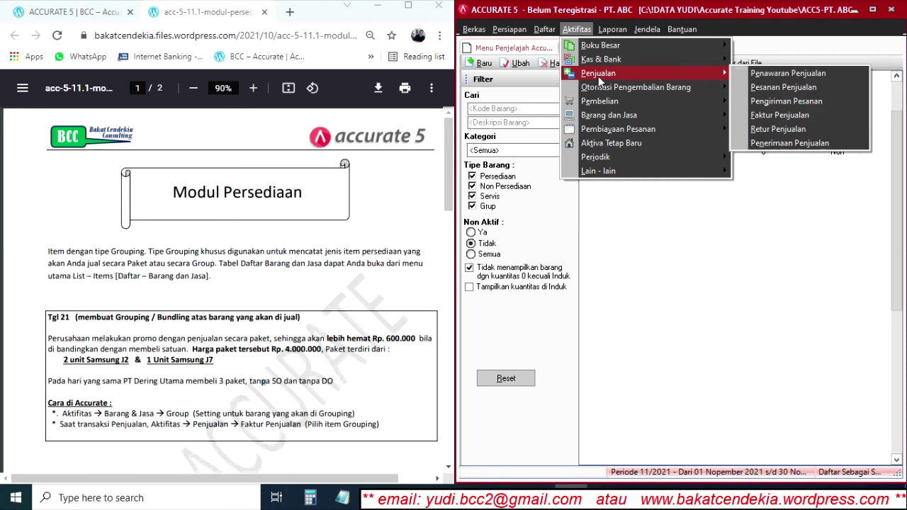
{"action": "left_click", "coordinate": [778, 117]}
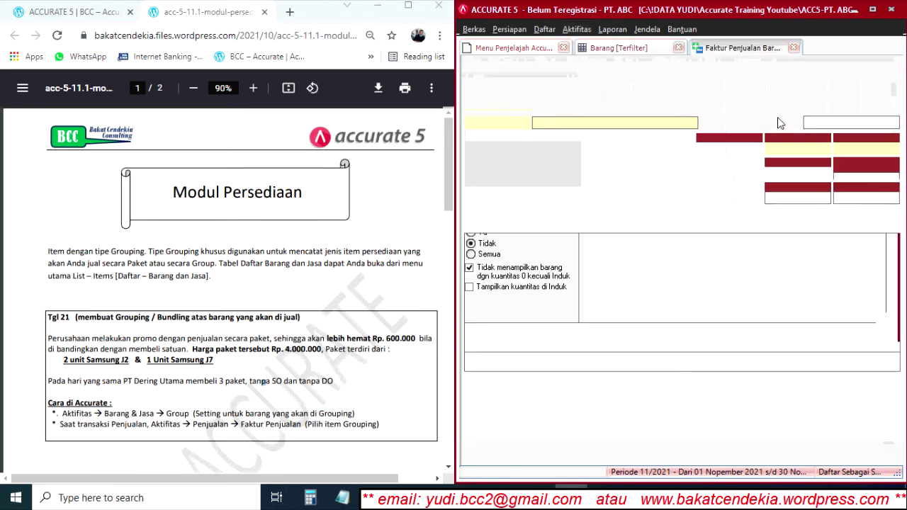
{"action": "left_click", "coordinate": [630, 103]}
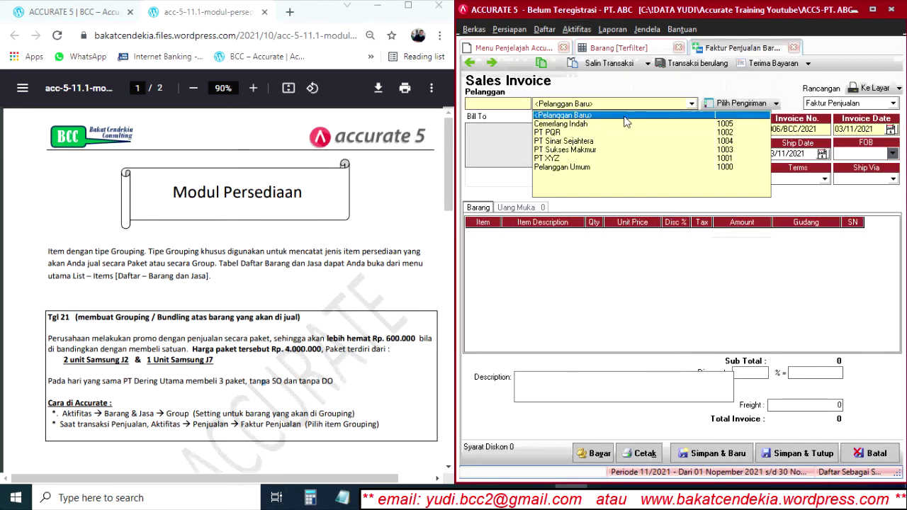
{"action": "left_click", "coordinate": [569, 116]}
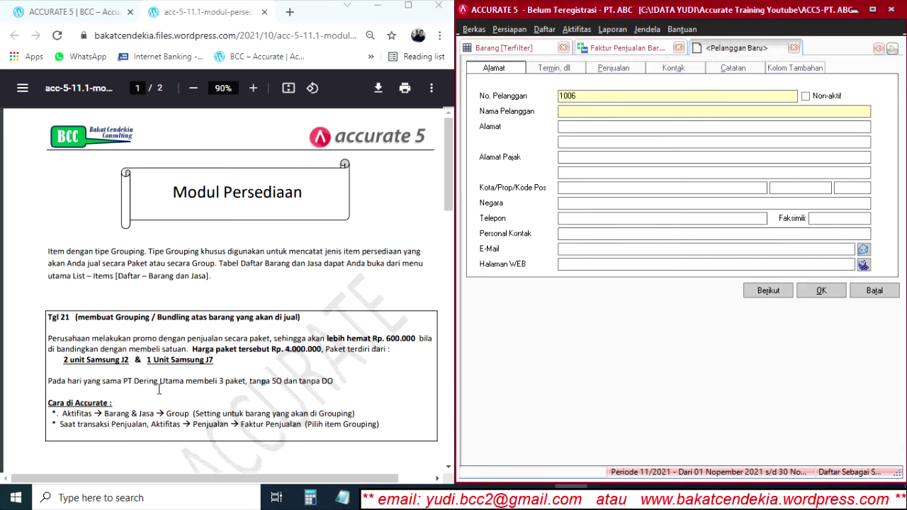
- Copy the buyer name PT Dering Utama from the PDF into the new customer's name field
{"action": "left_click_drag", "start_coordinate": [125, 382], "coordinate": [183, 384]}
{"action": "key", "text": "ctrl+c"}
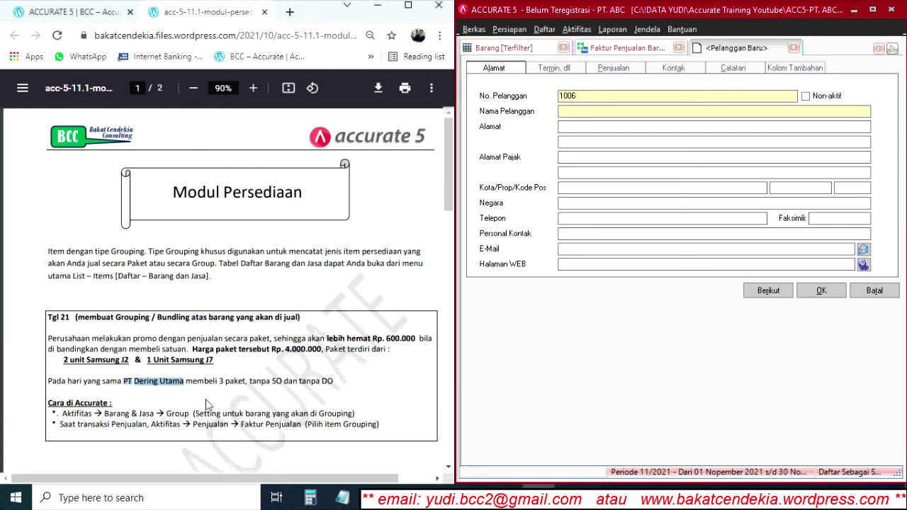
{"action": "left_click", "coordinate": [588, 114]}
{"action": "key", "text": "ctrl+v"}
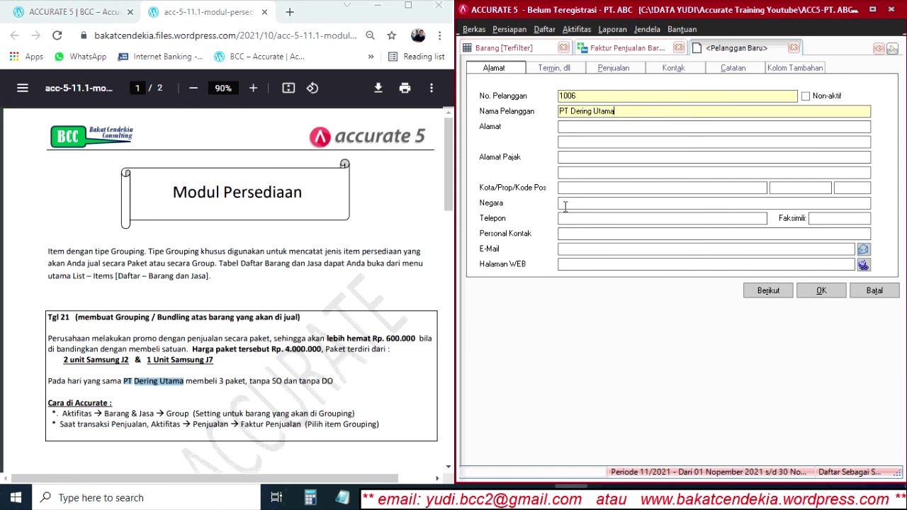
- Set the customer's payment terms to C.O.D and first tax to PPN 10%, and save the customer
{"action": "left_click", "coordinate": [560, 69]}
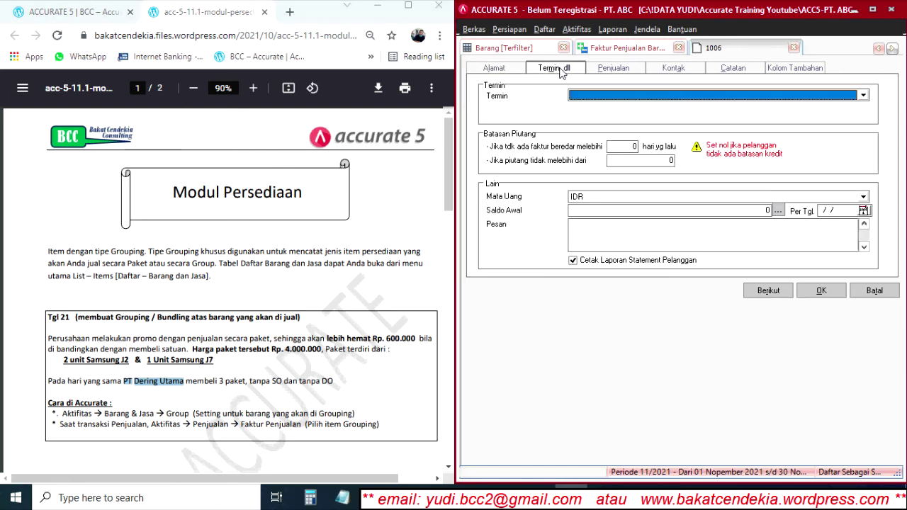
{"action": "left_click", "coordinate": [588, 97]}
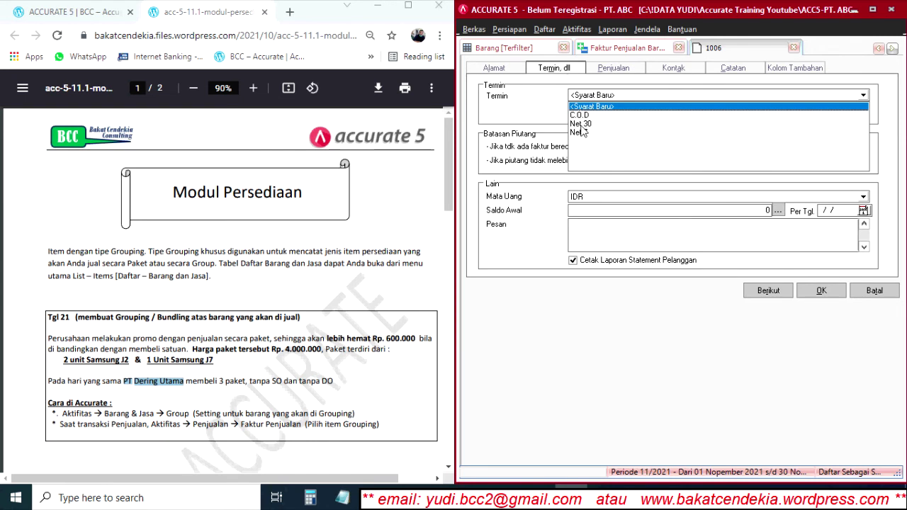
{"action": "left_click", "coordinate": [579, 115]}
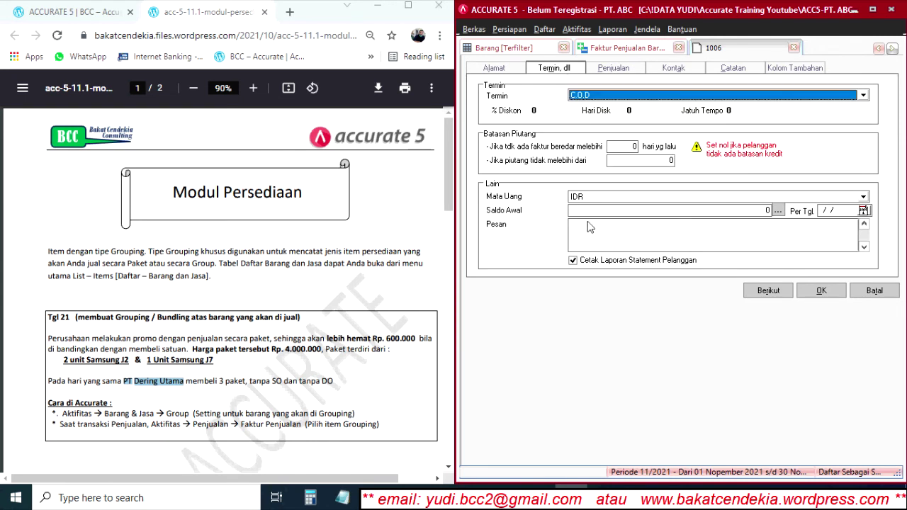
{"action": "left_click", "coordinate": [621, 69]}
{"action": "left_click", "coordinate": [628, 108]}
{"action": "left_click", "coordinate": [607, 130]}
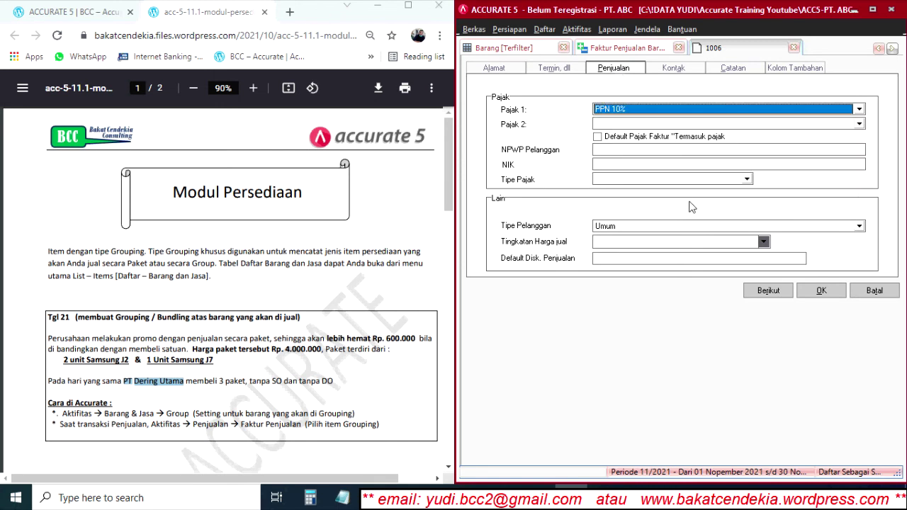
{"action": "left_click", "coordinate": [820, 291]}
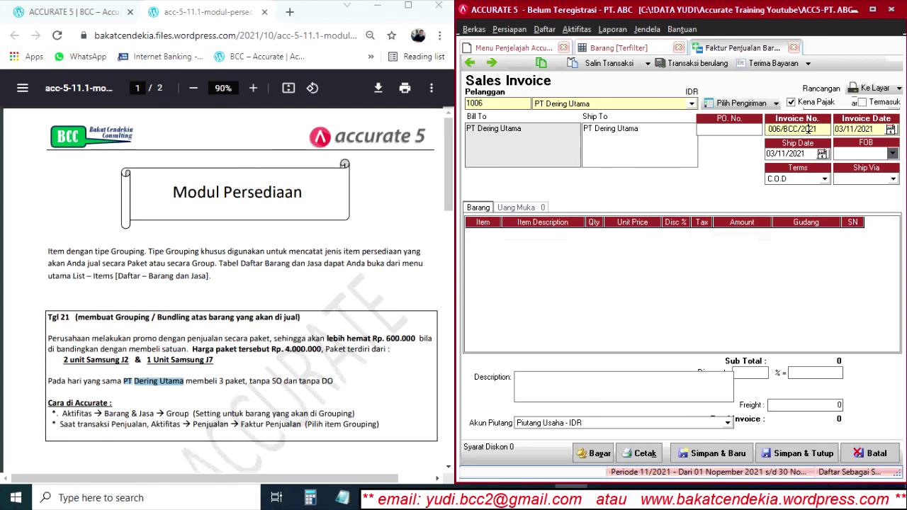
- Set both the invoice date and the ship date of the sales invoice to 21/10/2021
{"action": "left_click", "coordinate": [891, 129]}
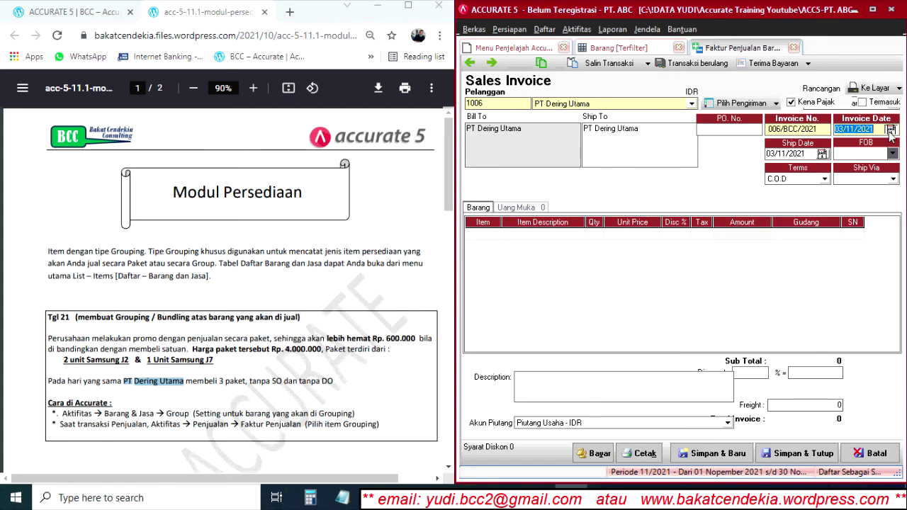
{"action": "left_click", "coordinate": [791, 143]}
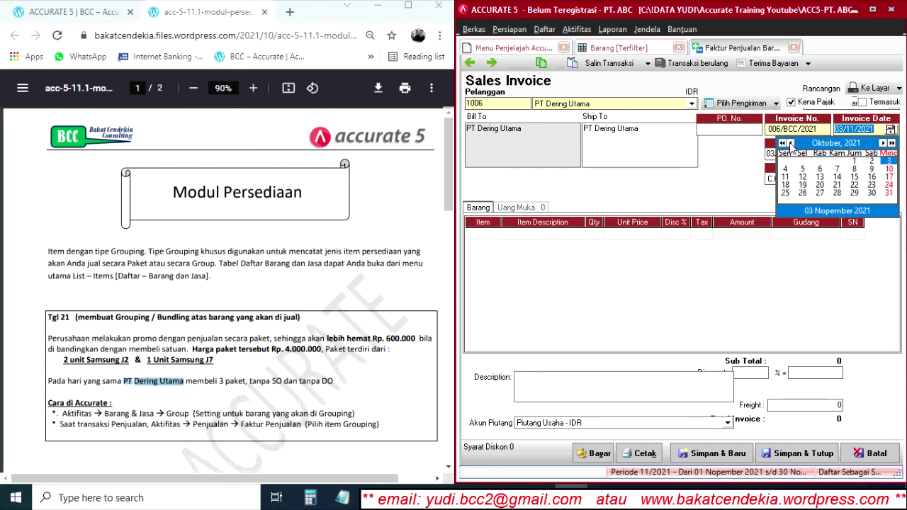
{"action": "left_click", "coordinate": [837, 184]}
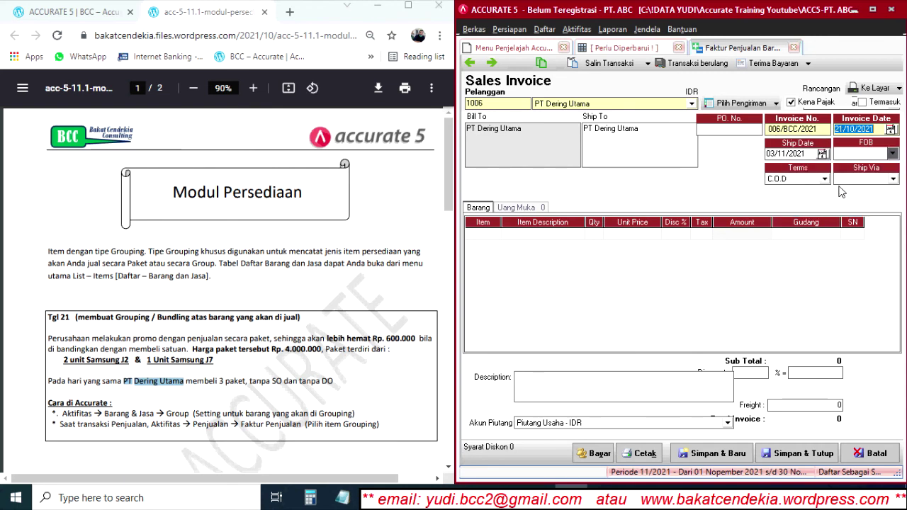
{"action": "left_click", "coordinate": [822, 153]}
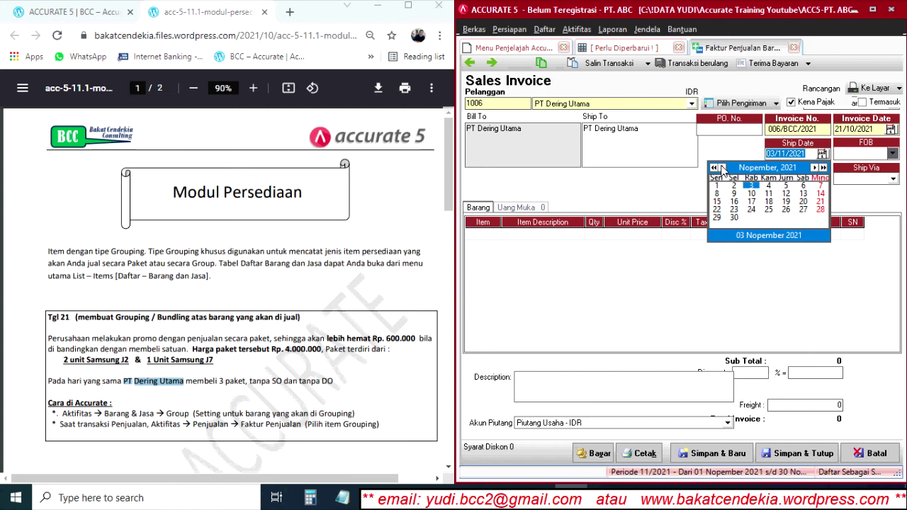
{"action": "left_click", "coordinate": [723, 167]}
{"action": "left_click", "coordinate": [768, 211]}
{"action": "left_click", "coordinate": [606, 263]}
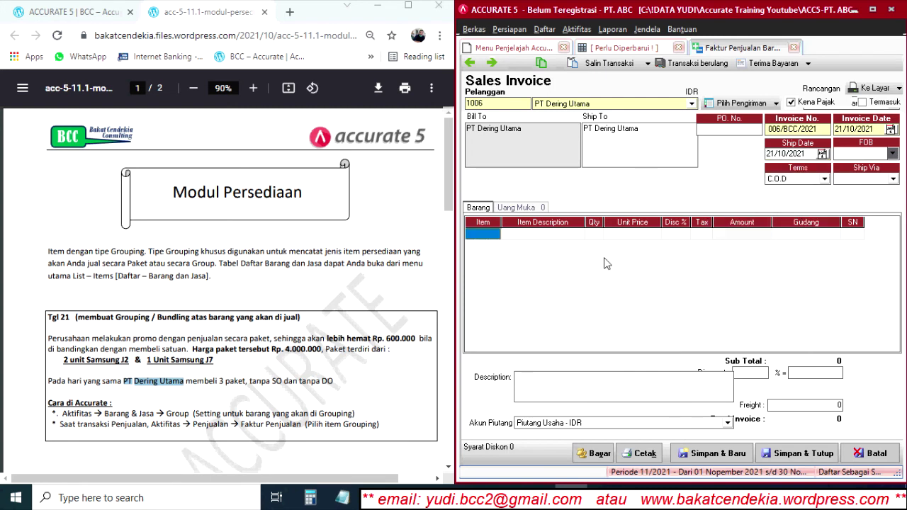
- Add item 1006 Samsung J2 with quantity 2 to the invoice, accepting the stock shortage in the Toko warehouse
{"action": "left_click", "coordinate": [483, 235]}
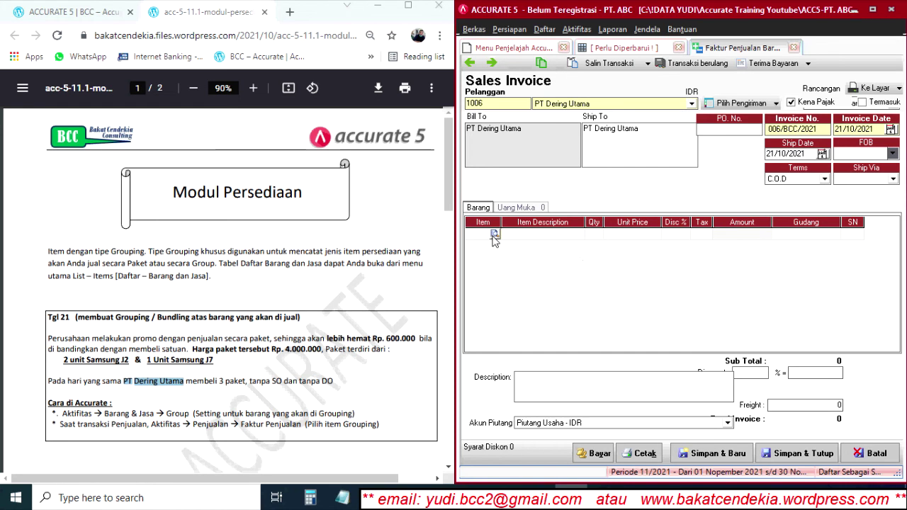
{"action": "left_click", "coordinate": [495, 237]}
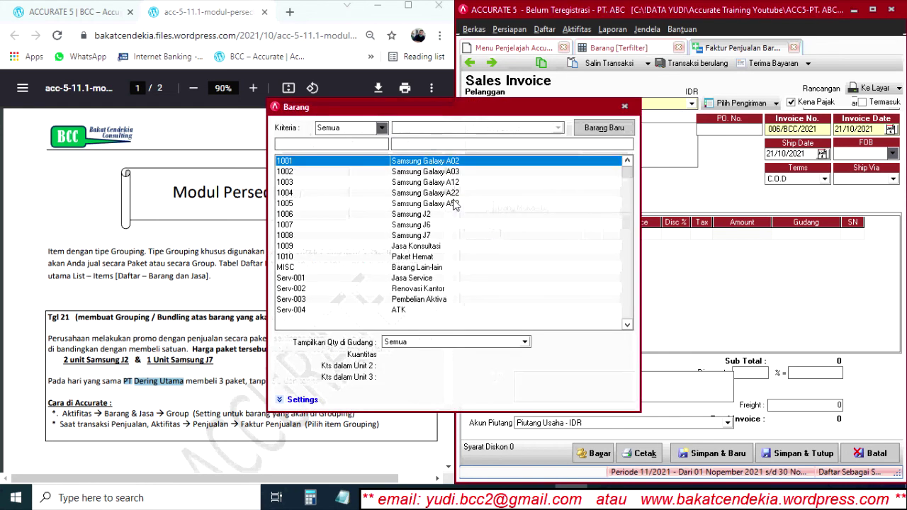
{"action": "left_click", "coordinate": [426, 215]}
{"action": "double_click", "coordinate": [426, 216]}
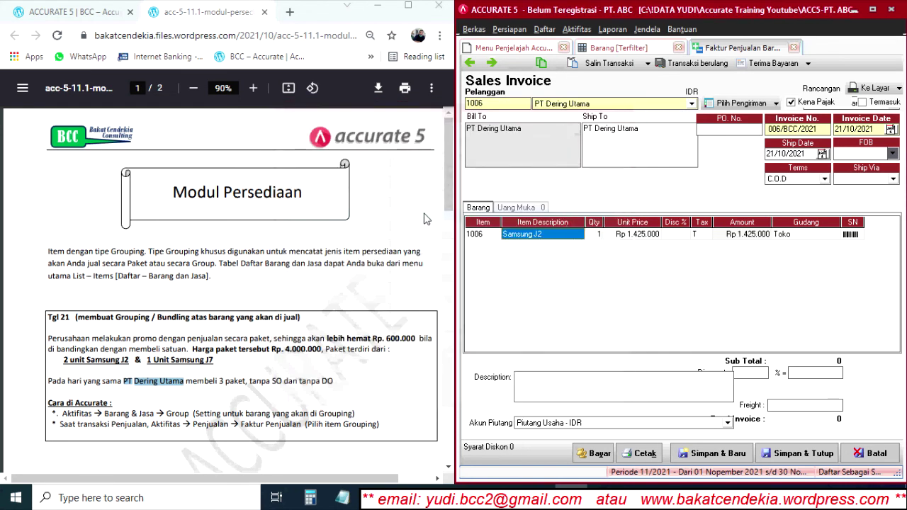
{"action": "type", "text": "2"}
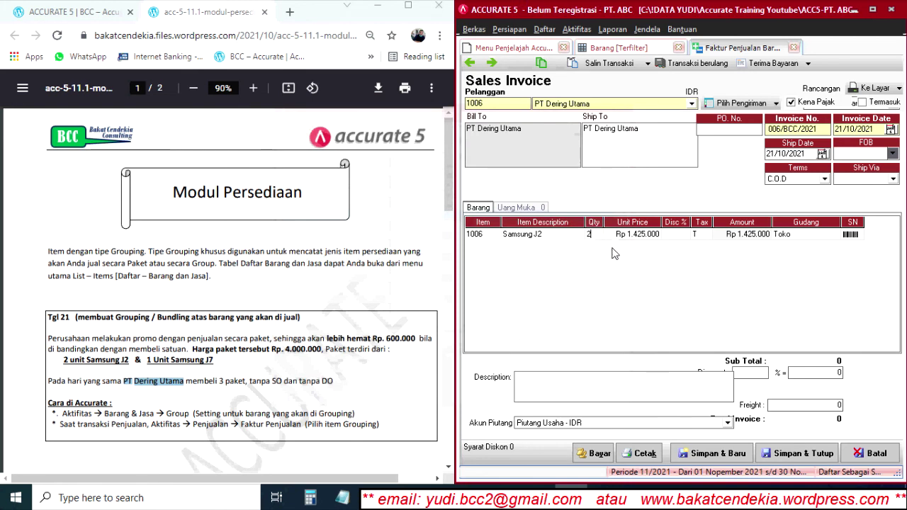
{"action": "key", "text": "Return"}
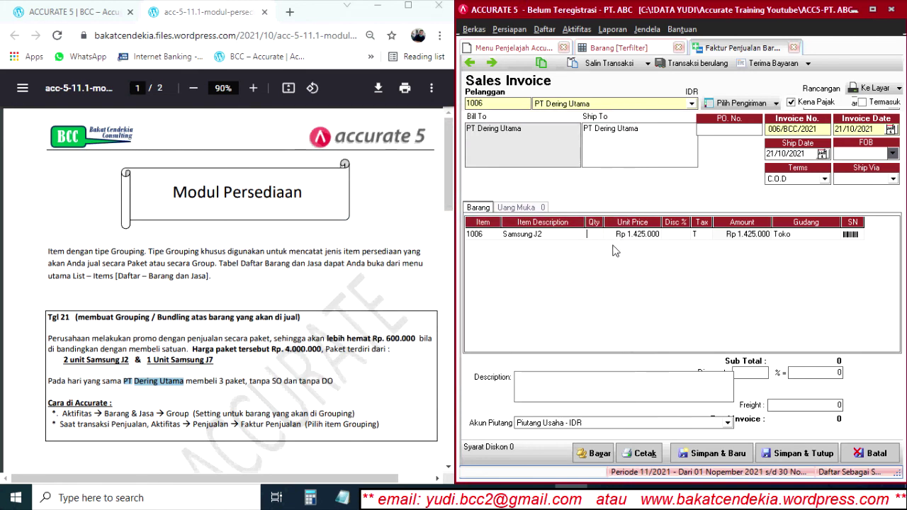
{"action": "type", "text": "2"}
{"action": "key", "text": "Return"}
{"action": "key", "text": "Return"}
{"action": "key", "text": "Return"}
{"action": "key", "text": "Return"}
{"action": "key", "text": "Return"}
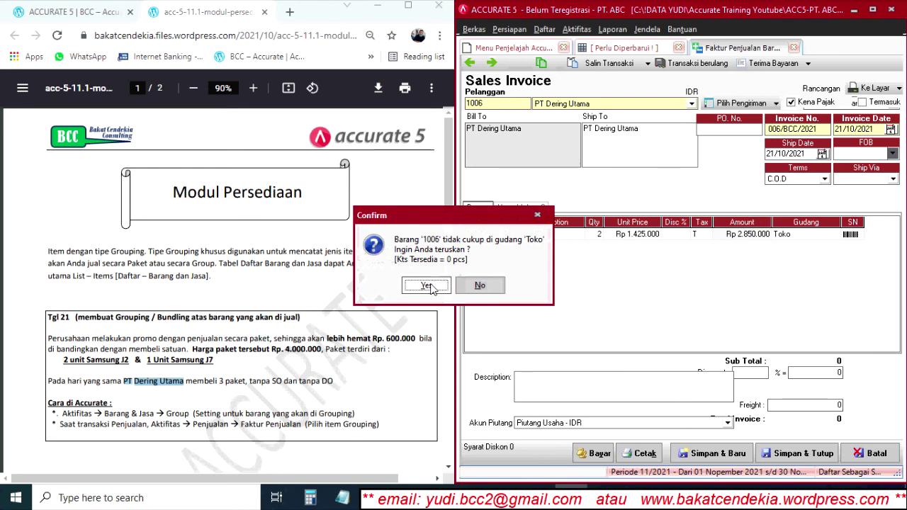
{"action": "left_click", "coordinate": [426, 287]}
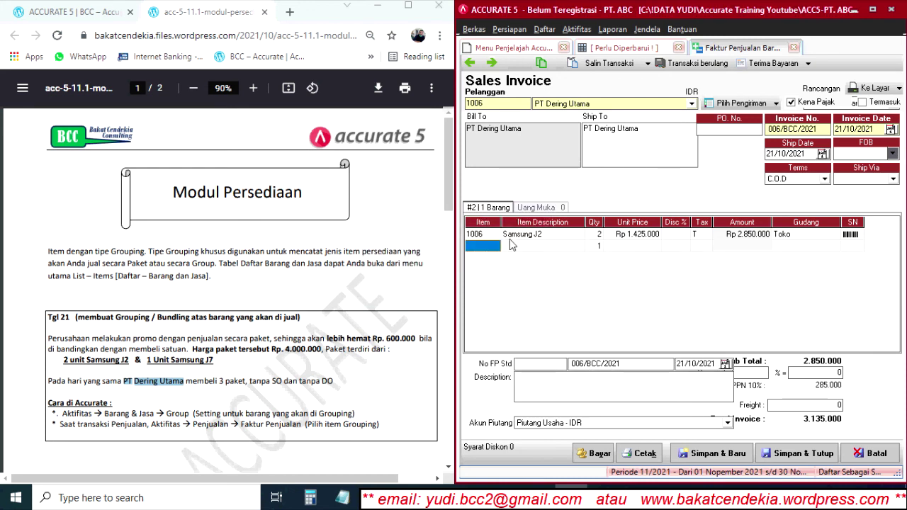
- Add one unit of item 1008 Samsung J7 as the second invoice line
{"action": "left_click", "coordinate": [494, 246]}
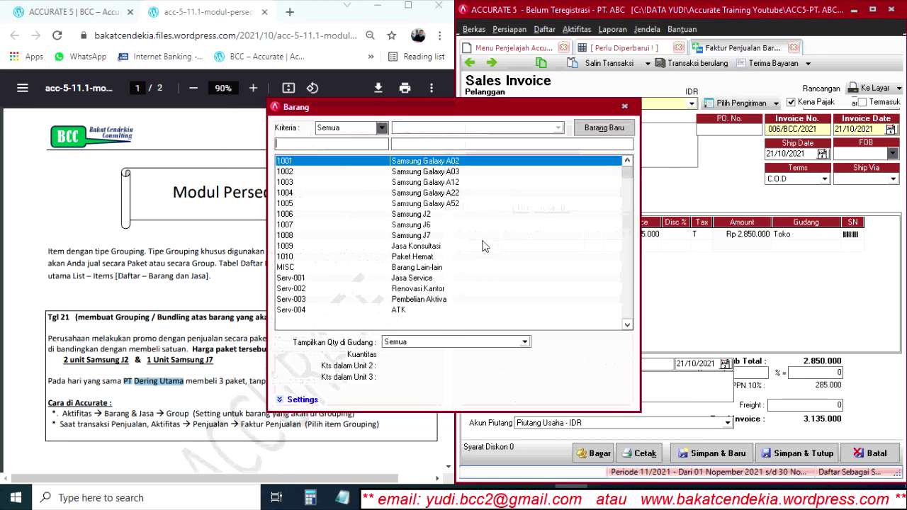
{"action": "double_click", "coordinate": [418, 243]}
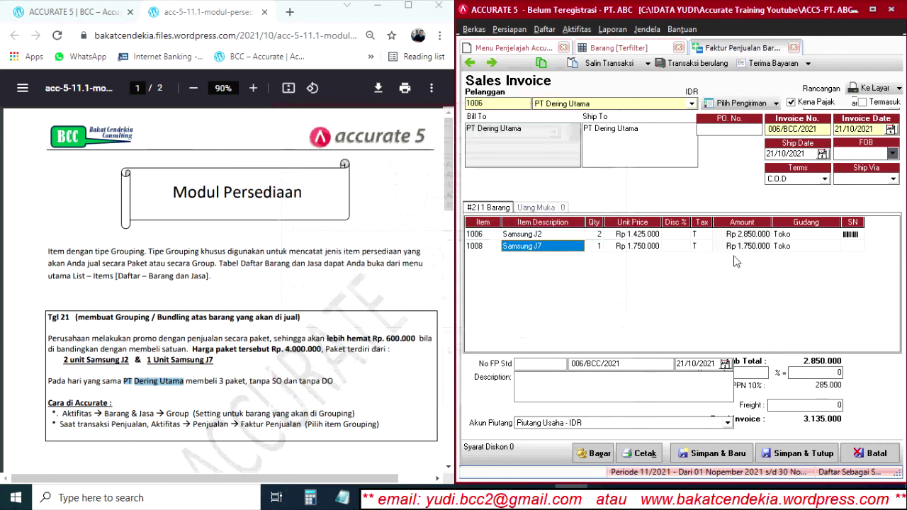
{"action": "left_click", "coordinate": [801, 246]}
{"action": "left_click", "coordinate": [859, 249]}
{"action": "key", "text": "Return"}
{"action": "key", "text": "Return"}
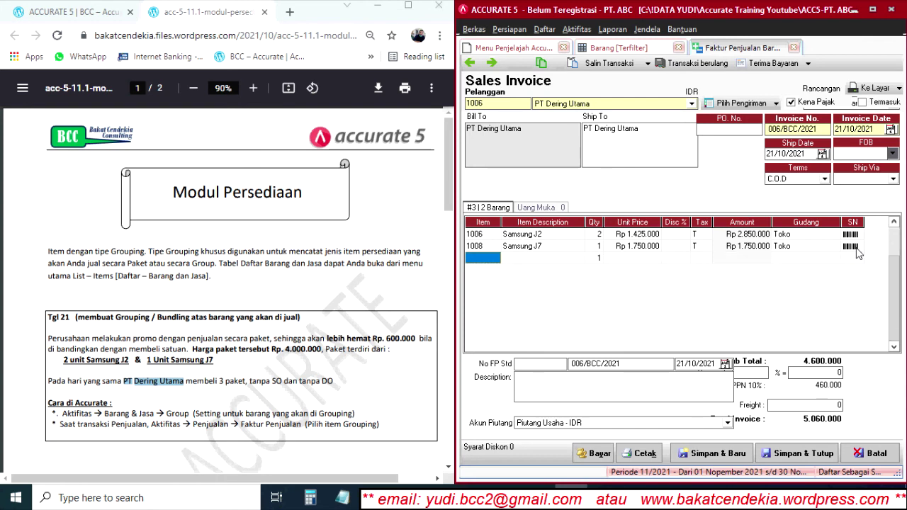
{"action": "key", "text": "Escape"}
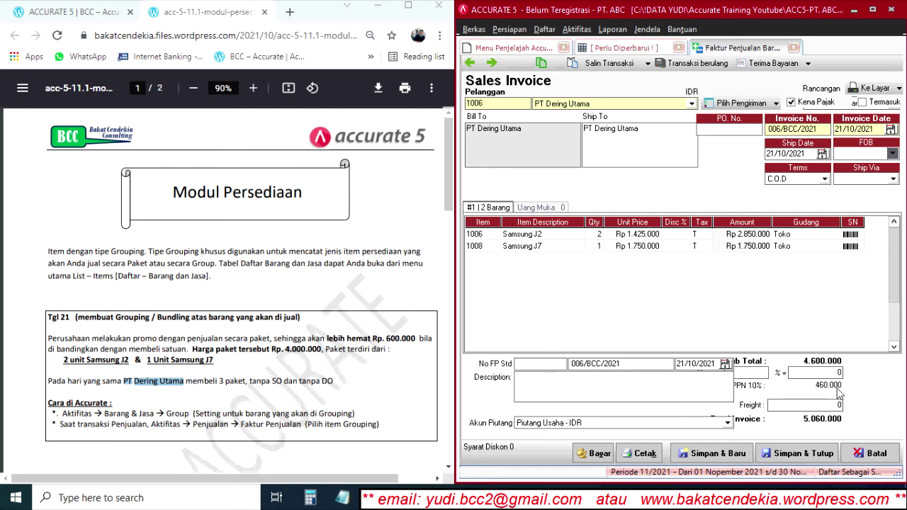
- Delete the separate Samsung J7 and Samsung J2 lines from the invoice
{"action": "left_click", "coordinate": [804, 362]}
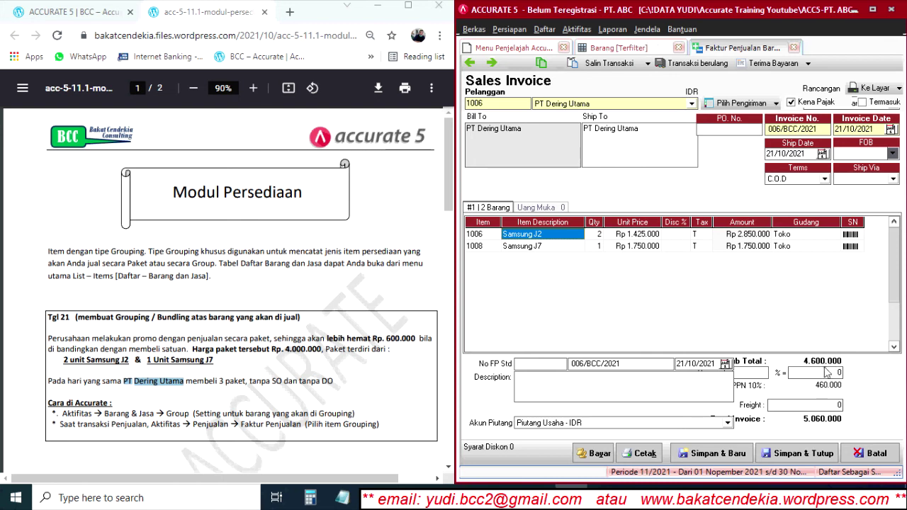
{"action": "left_click", "coordinate": [525, 247]}
{"action": "right_click", "coordinate": [533, 248]}
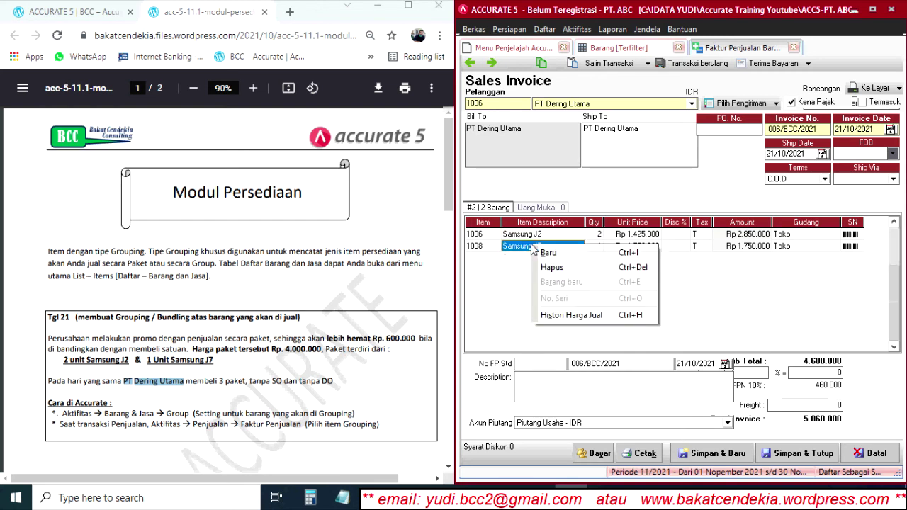
{"action": "left_click", "coordinate": [545, 260]}
{"action": "right_click", "coordinate": [533, 241]}
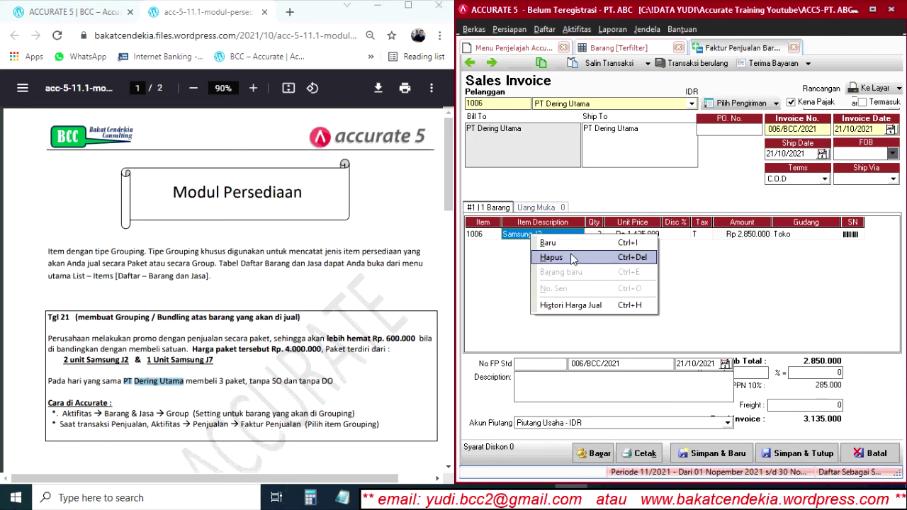
{"action": "left_click", "coordinate": [544, 260]}
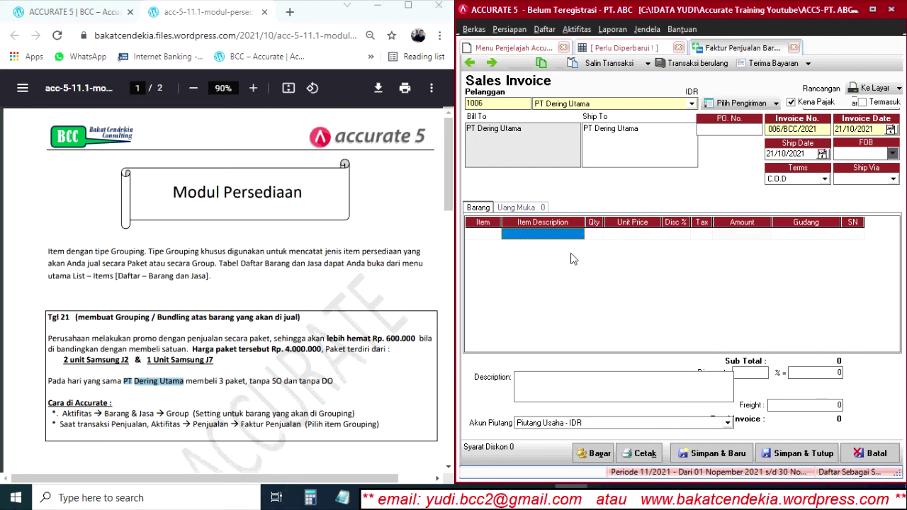
- Add the grouped item 1010 Paket Hemat to the empty first line of the invoice
{"action": "left_click", "coordinate": [496, 235]}
{"action": "left_click", "coordinate": [494, 235]}
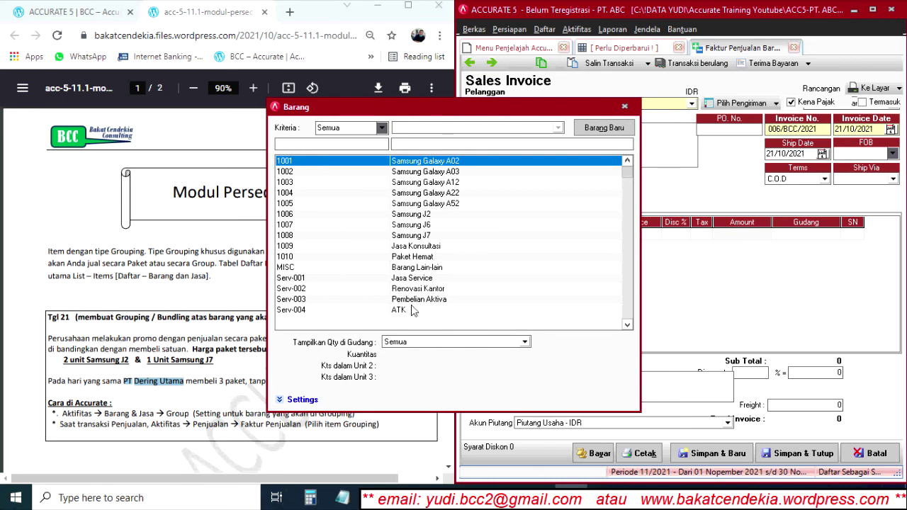
{"action": "left_click", "coordinate": [418, 259]}
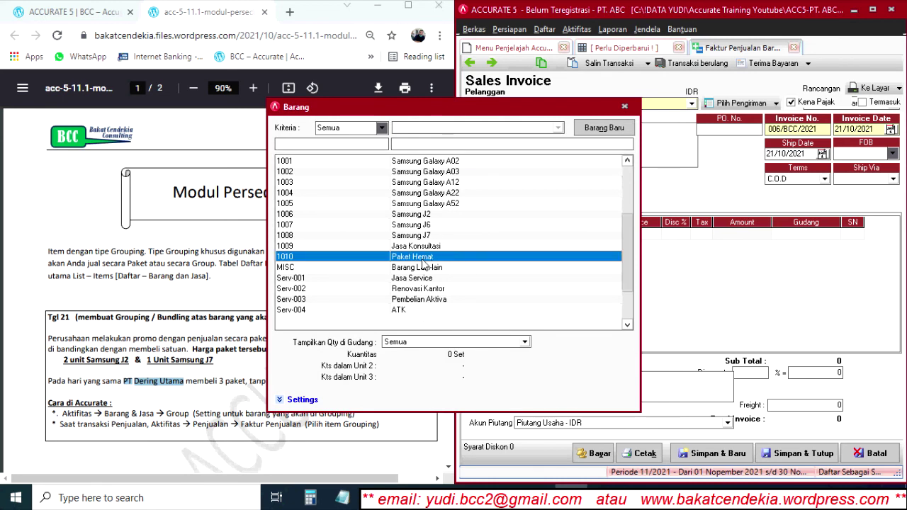
{"action": "double_click", "coordinate": [429, 259]}
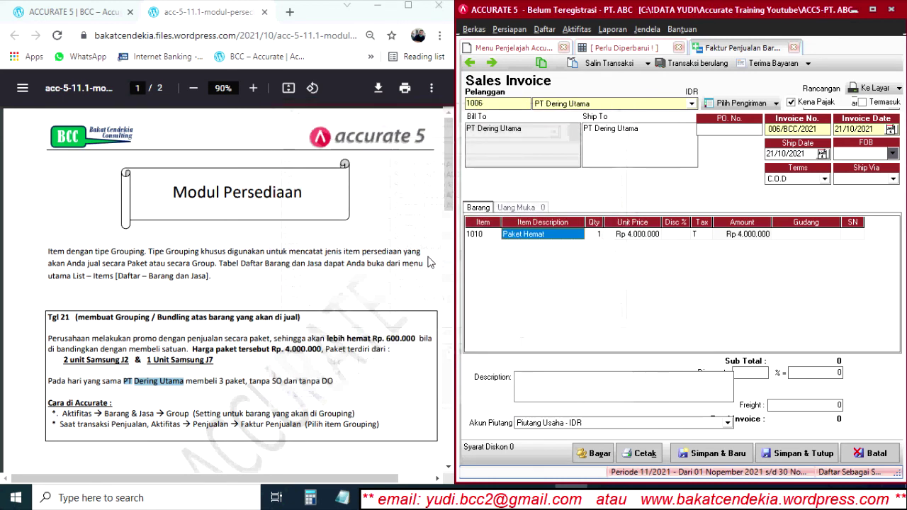
- Commit the Paket Hemat line with quantity 1, accepting the Toko warehouse stock shortages for items 1006 and 1008
{"action": "key", "text": "Tab"}
{"action": "key", "text": "Tab"}
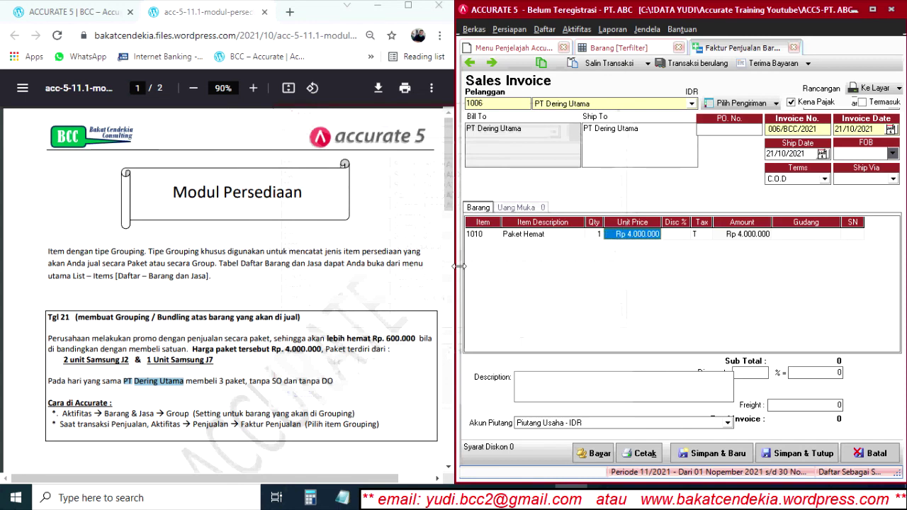
{"action": "key", "text": "Tab"}
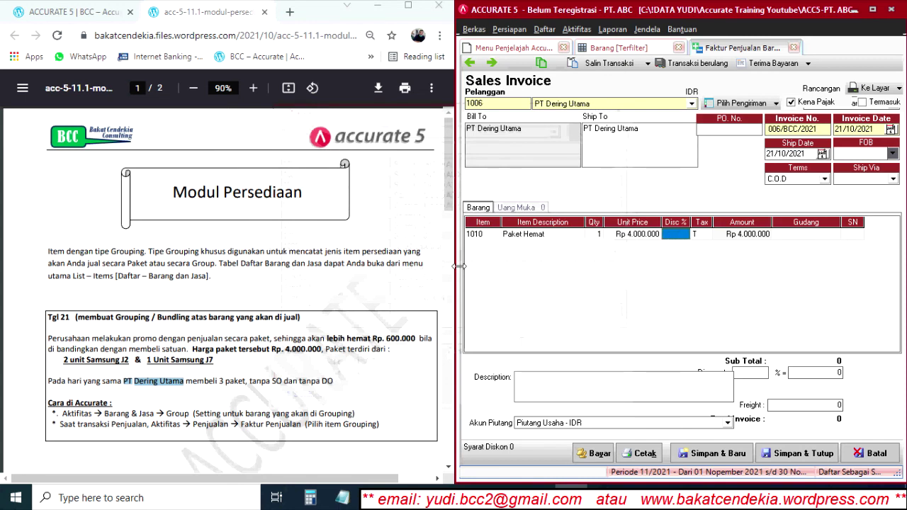
{"action": "key", "text": "Tab"}
{"action": "key", "text": "Tab"}
{"action": "key", "text": "Tab"}
{"action": "key", "text": "Tab"}
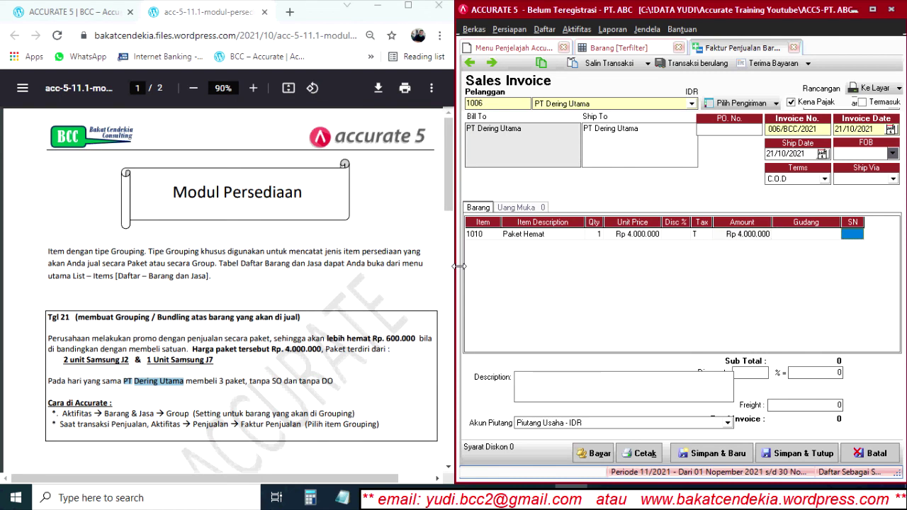
{"action": "key", "text": "Tab"}
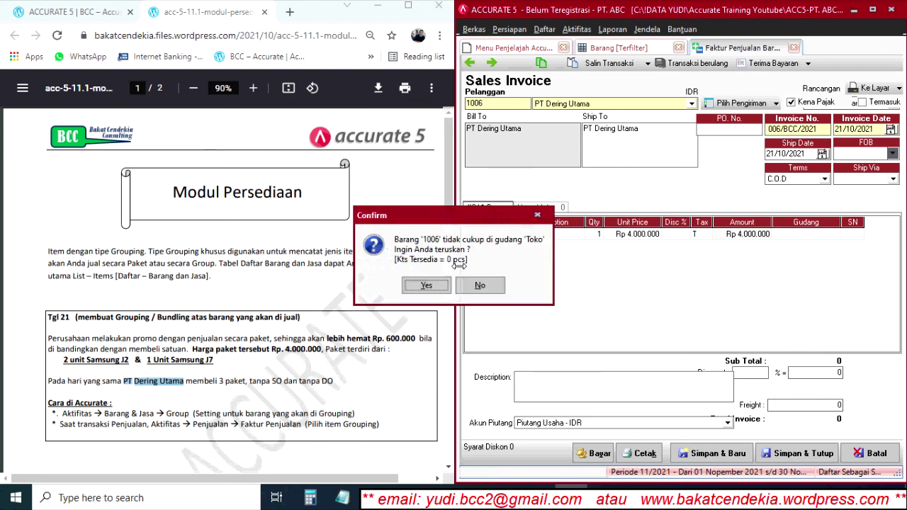
{"action": "left_click", "coordinate": [435, 287]}
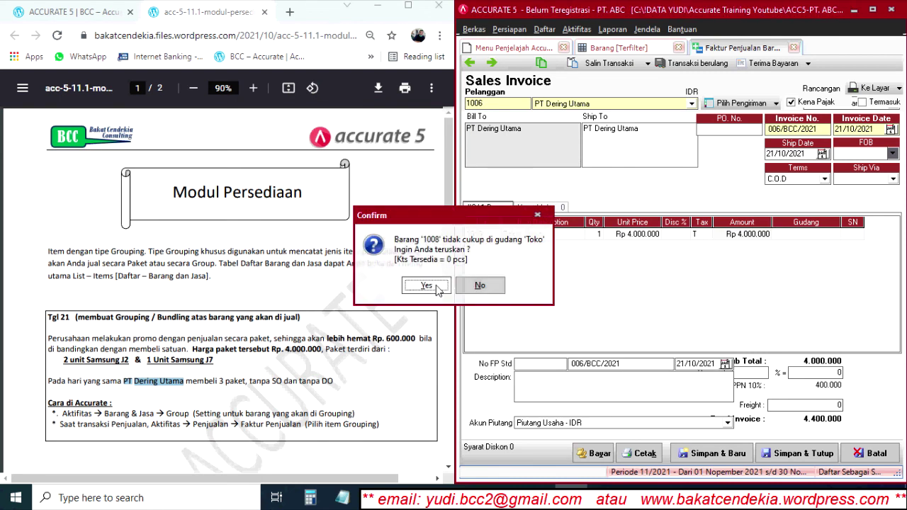
{"action": "left_click", "coordinate": [435, 287]}
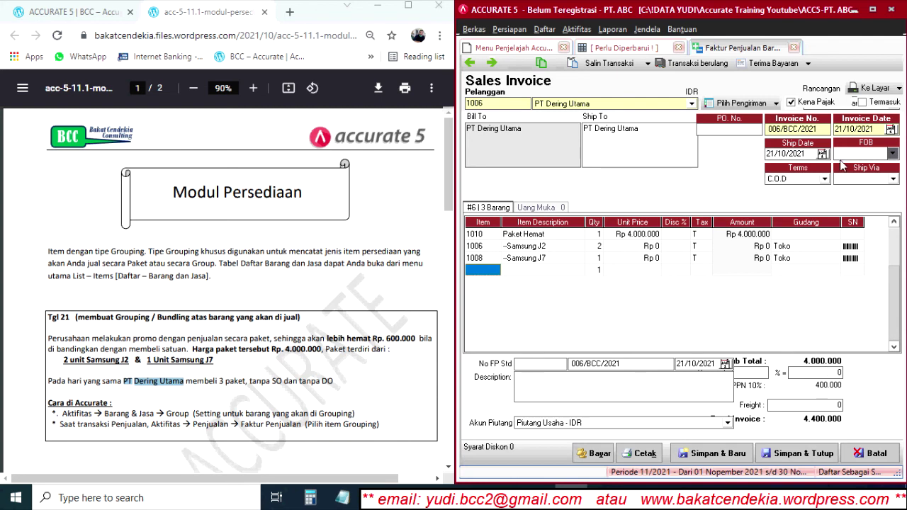
- Preview the sales invoice on screen in a maximized window, and close the preview
{"action": "left_click", "coordinate": [875, 88]}
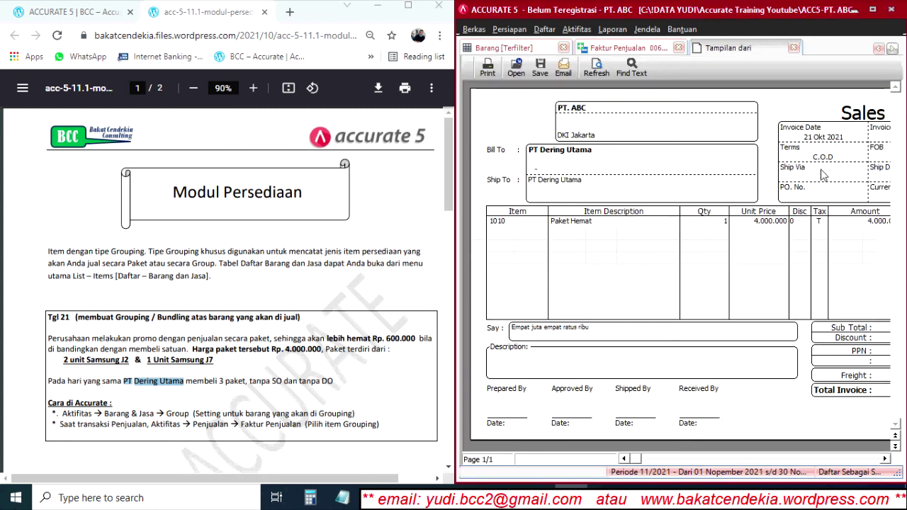
{"action": "left_click", "coordinate": [873, 10]}
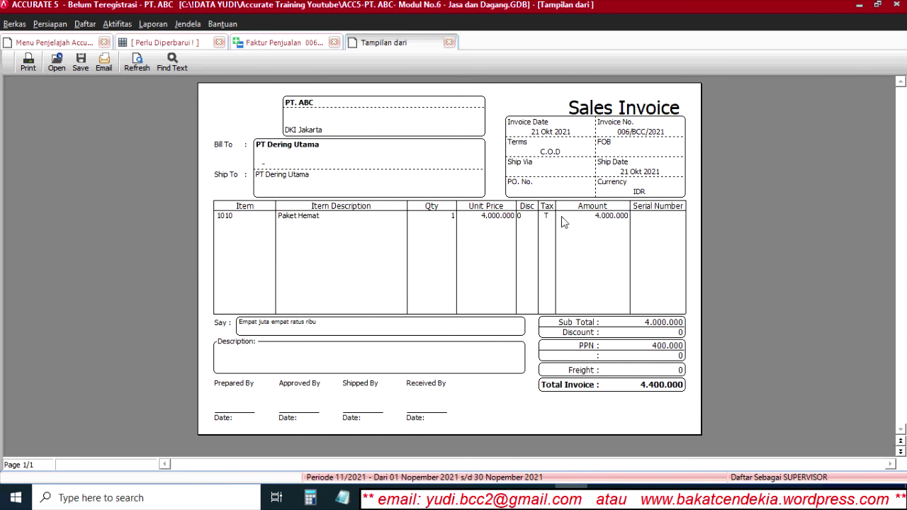
{"action": "left_click", "coordinate": [451, 43]}
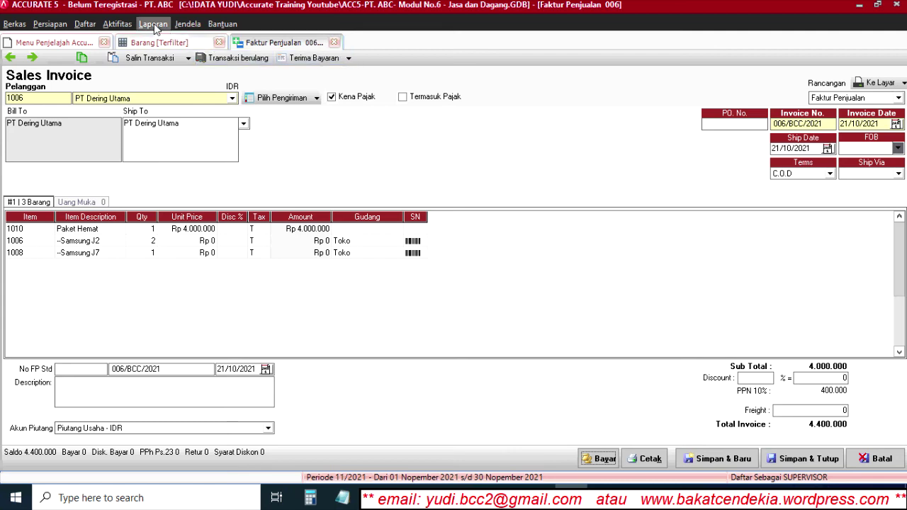
- Open the report list and bring up the format settings of the Laba/Rugi (Standar) report
{"action": "left_click", "coordinate": [155, 26]}
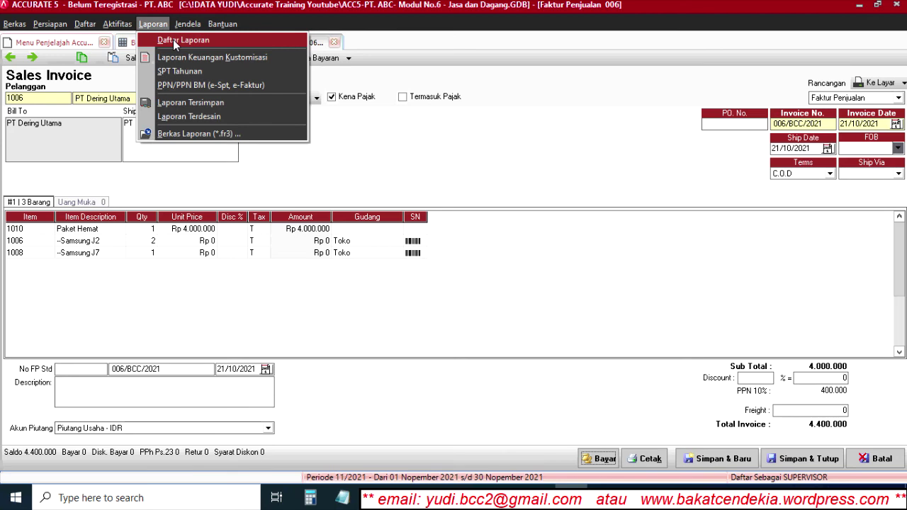
{"action": "left_click", "coordinate": [173, 39]}
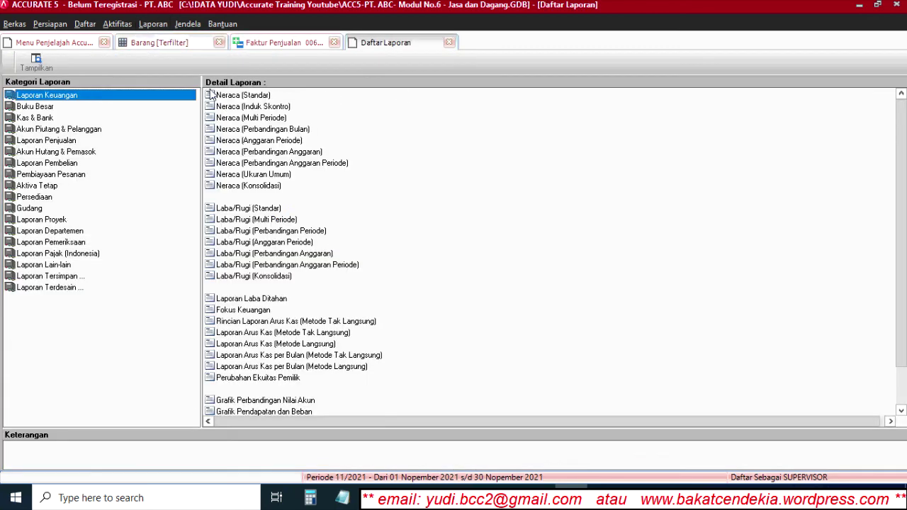
{"action": "left_click", "coordinate": [248, 209]}
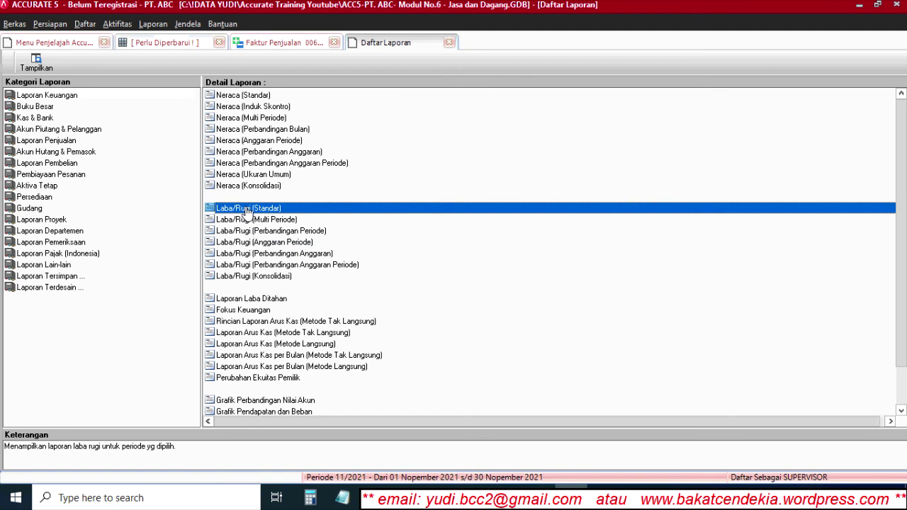
{"action": "double_click", "coordinate": [248, 209]}
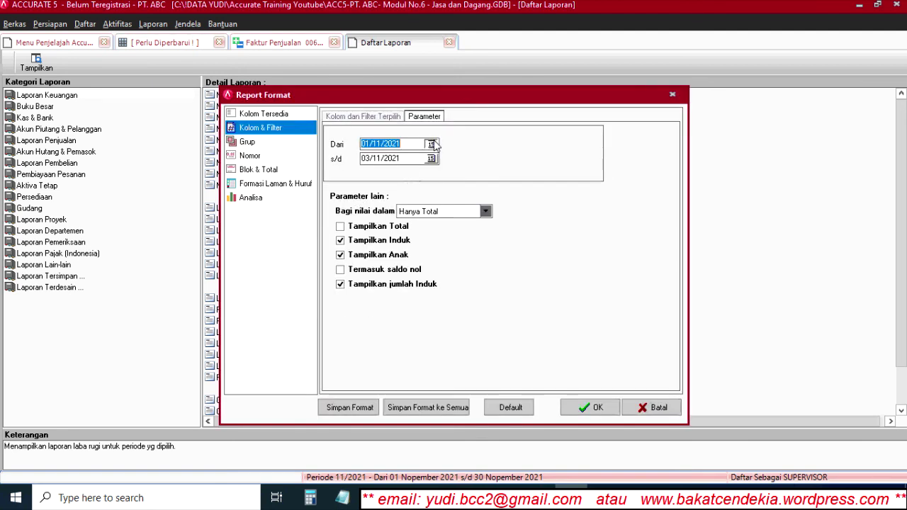
- Set the report period to 01/10/2021 through 31/10/2021, toggle Tampilkan jumlah Induk, and display the Laba/Rugi (Standar) report
{"action": "left_click", "coordinate": [433, 143]}
{"action": "left_click", "coordinate": [330, 157]}
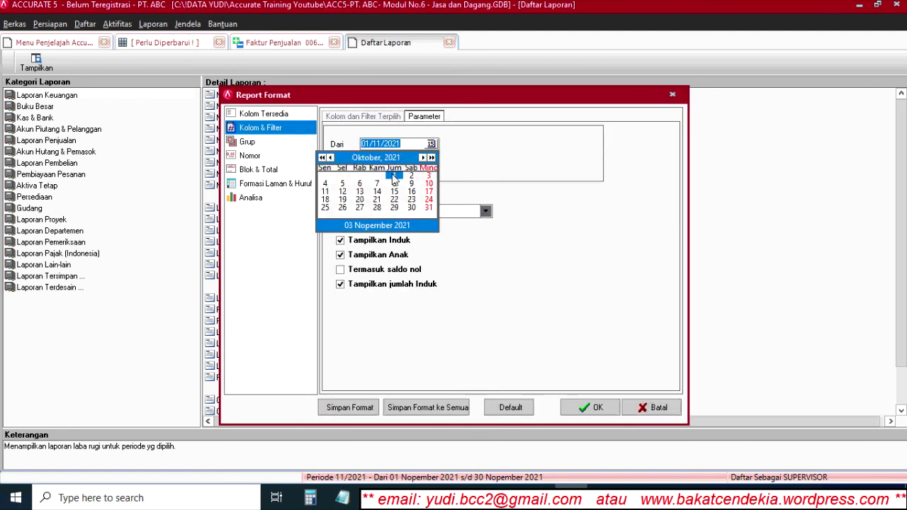
{"action": "left_click", "coordinate": [394, 175]}
{"action": "left_click", "coordinate": [431, 158]}
{"action": "left_click", "coordinate": [330, 173]}
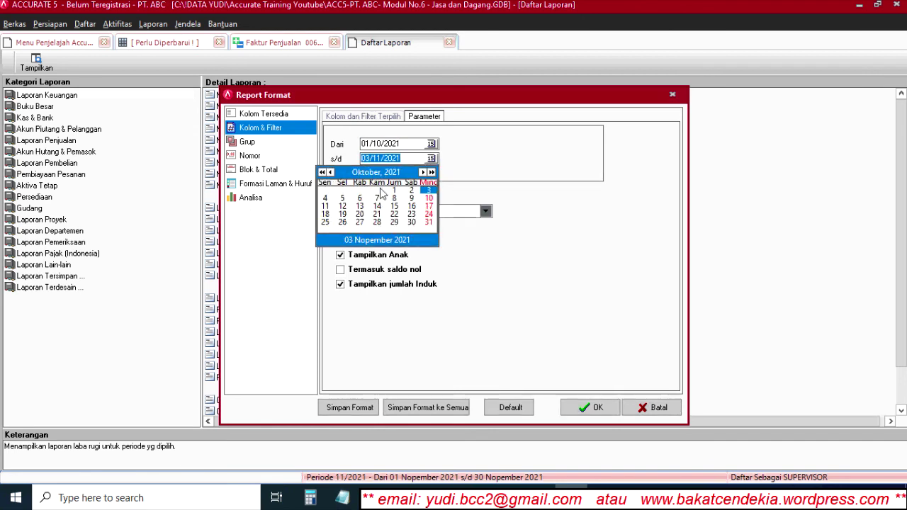
{"action": "left_click", "coordinate": [429, 222]}
{"action": "left_click", "coordinate": [341, 286]}
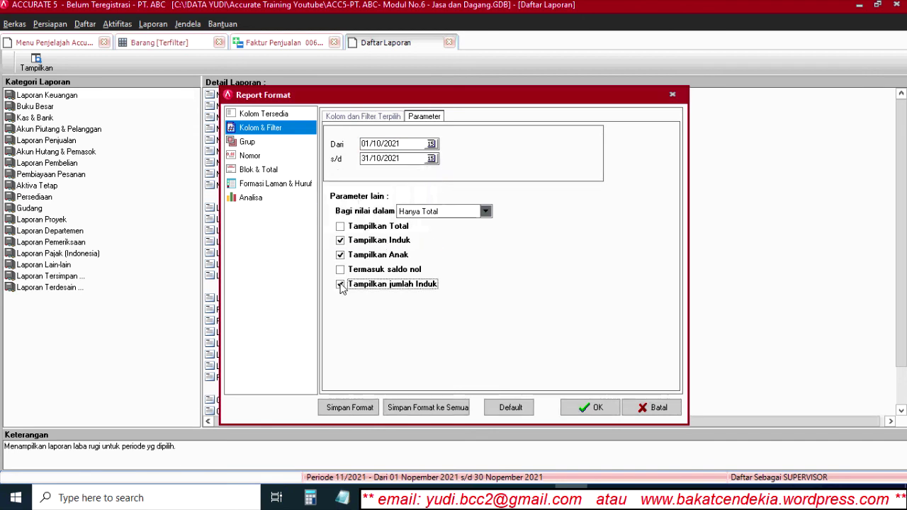
{"action": "left_click", "coordinate": [589, 407]}
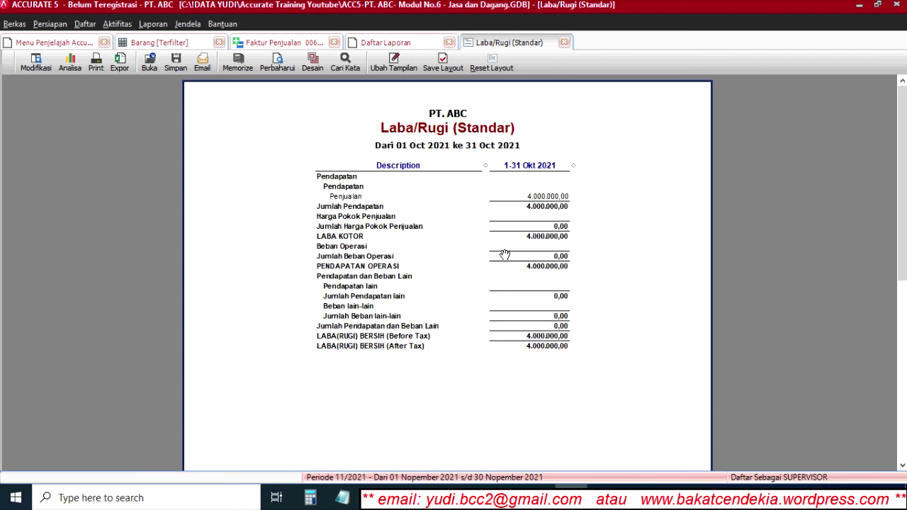
- Return to the report list and bring up the format settings of the Neraca (Standar) report
{"action": "left_click", "coordinate": [386, 43]}
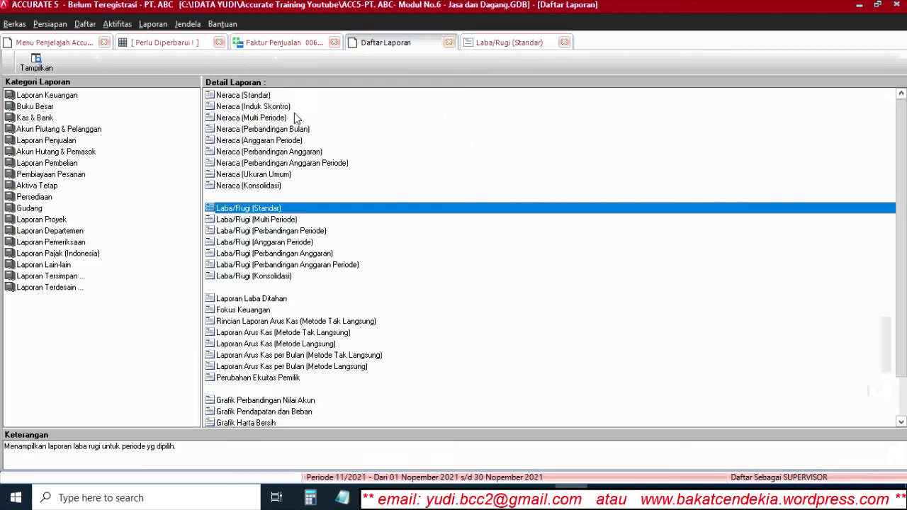
{"action": "left_click", "coordinate": [243, 96]}
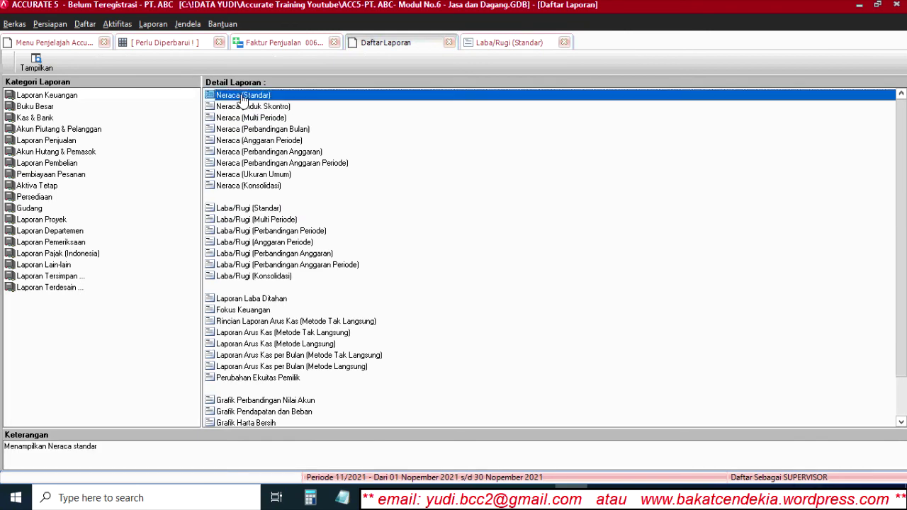
{"action": "double_click", "coordinate": [243, 96]}
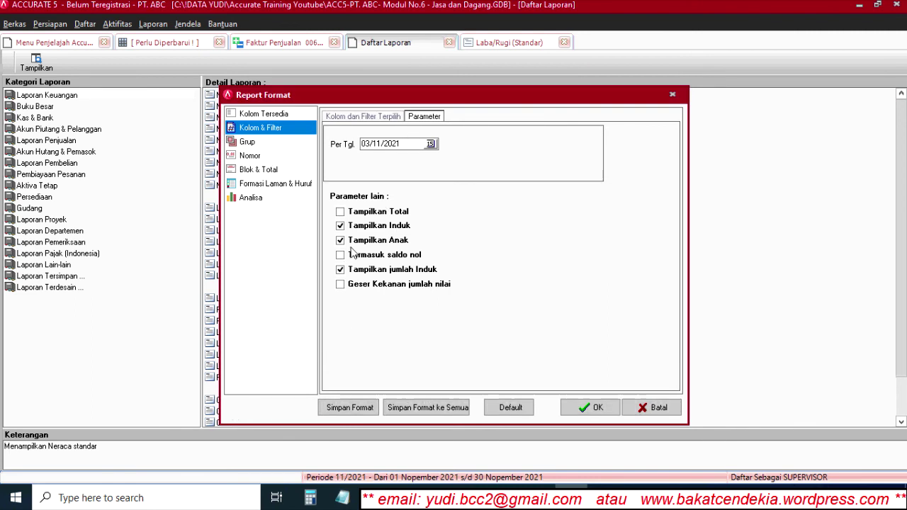
- Turn off Tampilkan jumlah Induk, set the report date to 31/10/2021, and display the Neraca (Standar) report
{"action": "left_click", "coordinate": [341, 270]}
{"action": "left_click", "coordinate": [432, 144]}
{"action": "left_click", "coordinate": [330, 157]}
{"action": "left_click", "coordinate": [428, 207]}
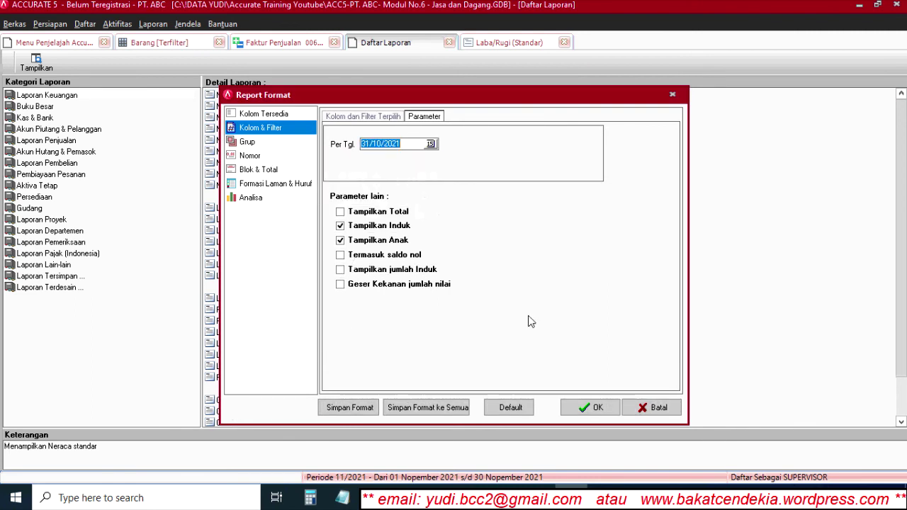
{"action": "left_click", "coordinate": [588, 407]}
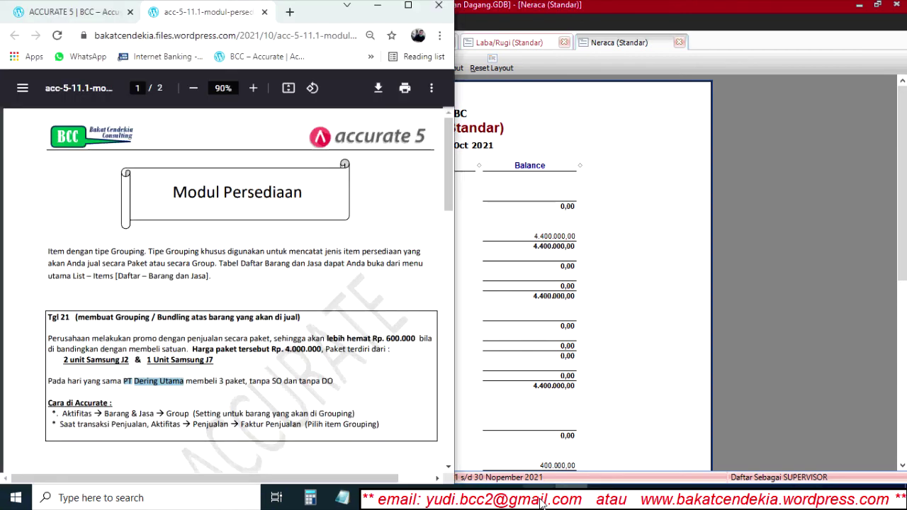
- Switch to the browser, maximize it, and examine the Persediaan module PDF from the Tgl 21 grouping case through the menu illustrations on page 2
{"action": "left_click", "coordinate": [538, 500]}
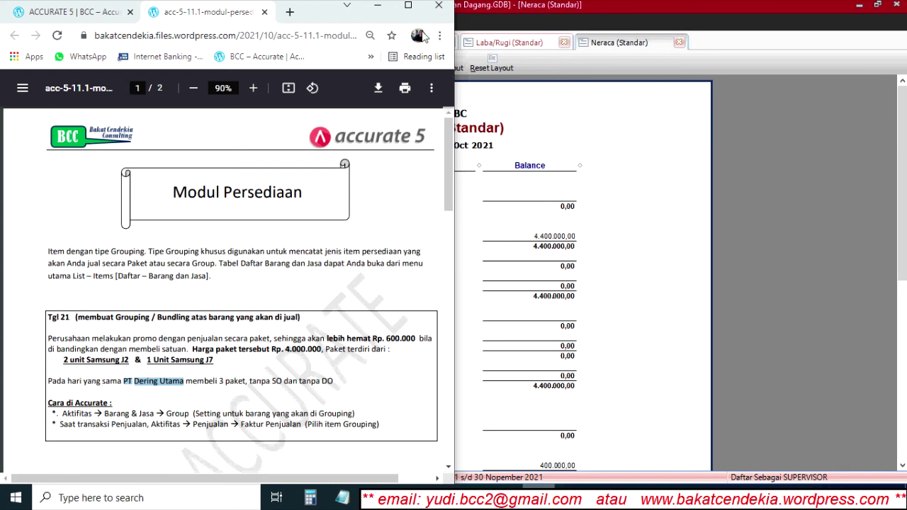
{"action": "left_click", "coordinate": [408, 5]}
{"action": "scroll", "coordinate": [496, 201], "scroll_direction": "down", "scroll_amount": 2}
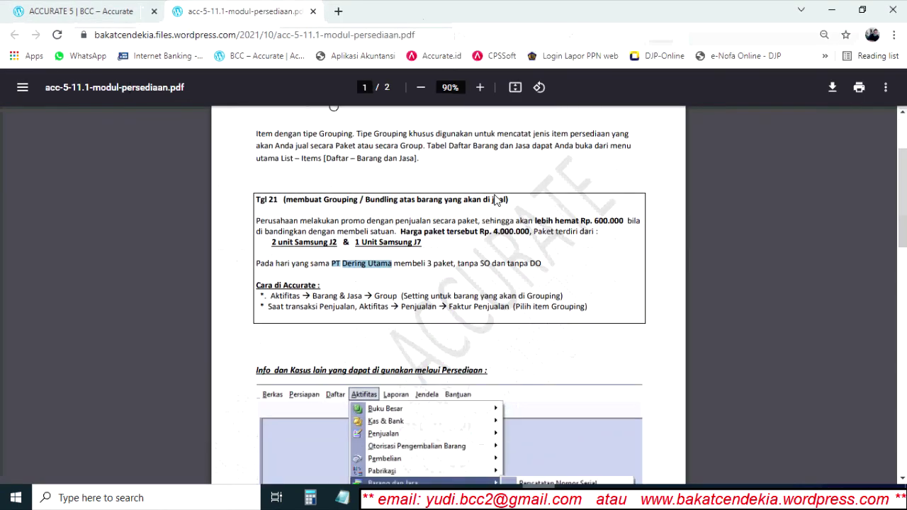
{"action": "scroll", "coordinate": [496, 201], "scroll_direction": "down", "scroll_amount": 3}
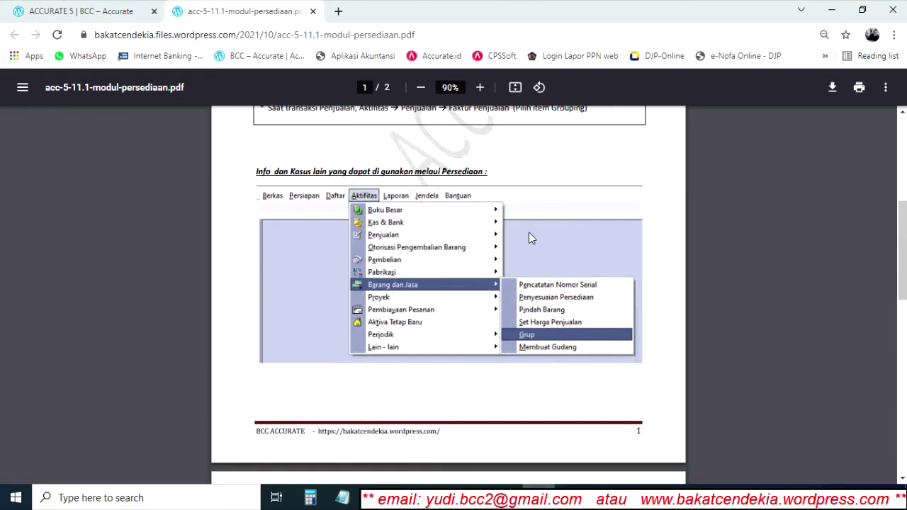
{"action": "scroll", "coordinate": [528, 233], "scroll_direction": "down", "scroll_amount": 1}
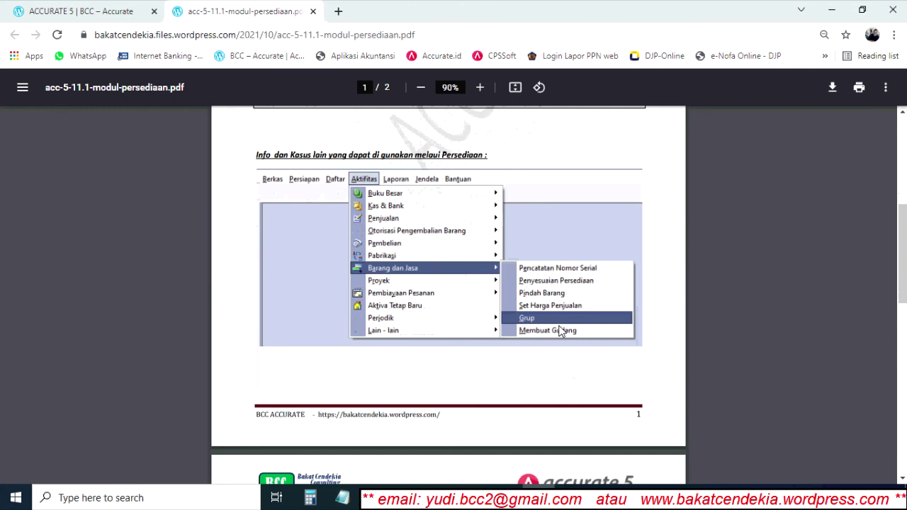
{"action": "scroll", "coordinate": [567, 330], "scroll_direction": "down", "scroll_amount": 4}
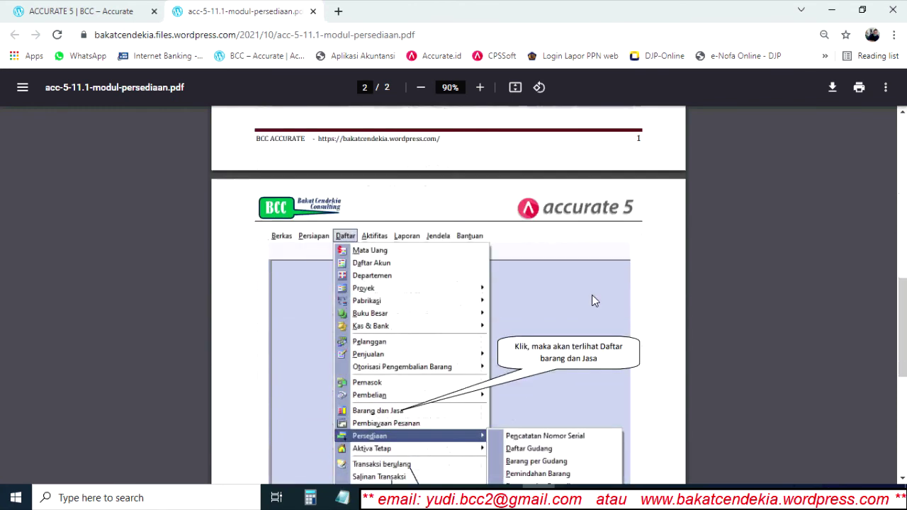
{"action": "scroll", "coordinate": [594, 294], "scroll_direction": "down", "scroll_amount": 2}
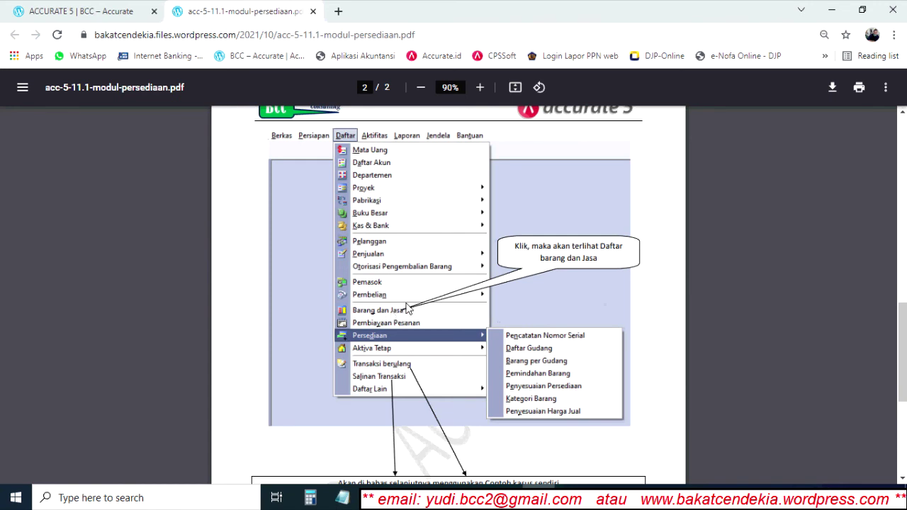
{"action": "scroll", "coordinate": [394, 315], "scroll_direction": "down", "scroll_amount": 2}
{"action": "scroll", "coordinate": [397, 261], "scroll_direction": "down", "scroll_amount": 1}
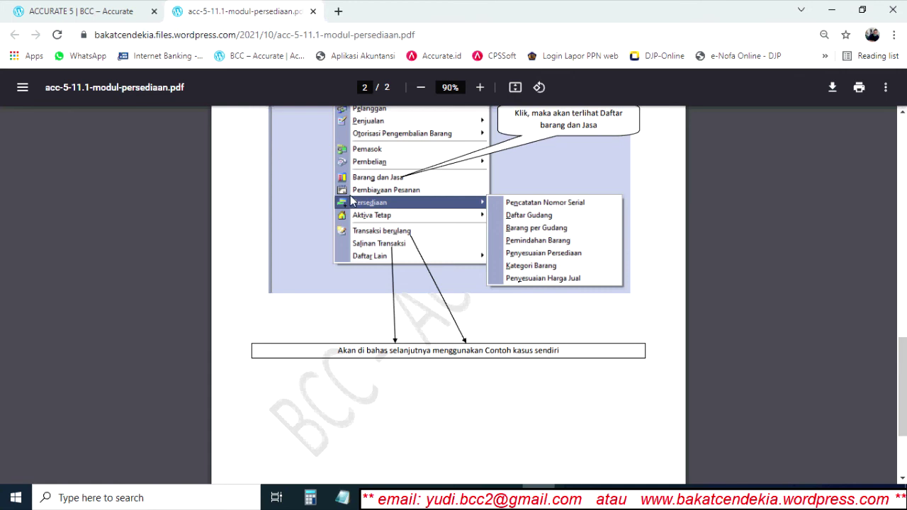
- Switch back to Accurate 5, view the filtered item list, and bring up the Persediaan explorer menu
{"action": "left_click", "coordinate": [569, 497]}
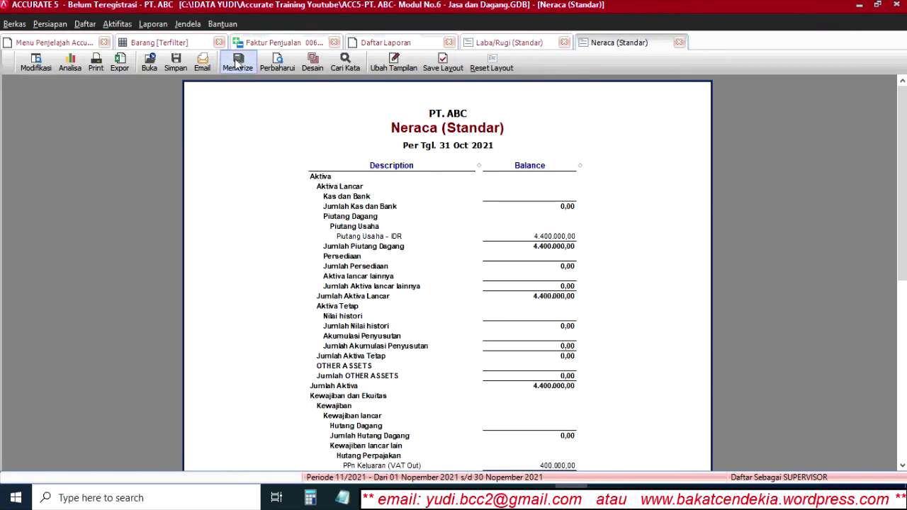
{"action": "left_click", "coordinate": [157, 44]}
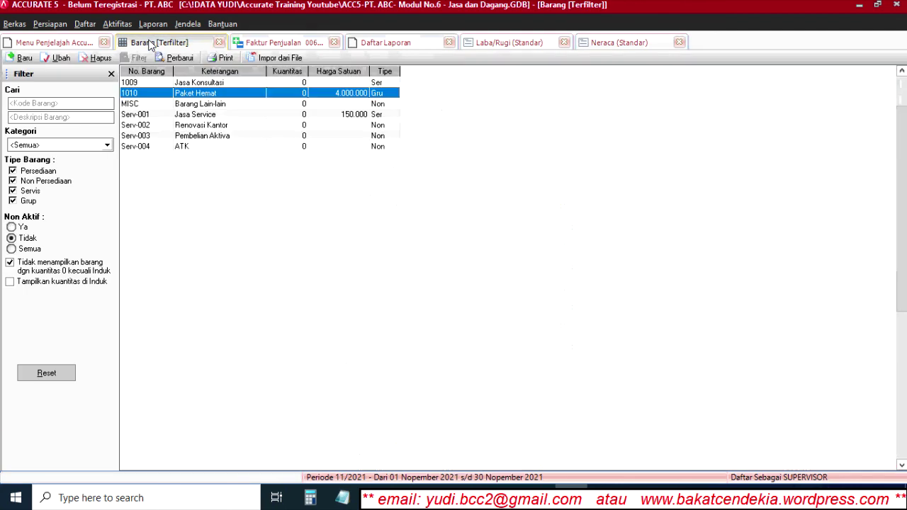
{"action": "left_click", "coordinate": [69, 43]}
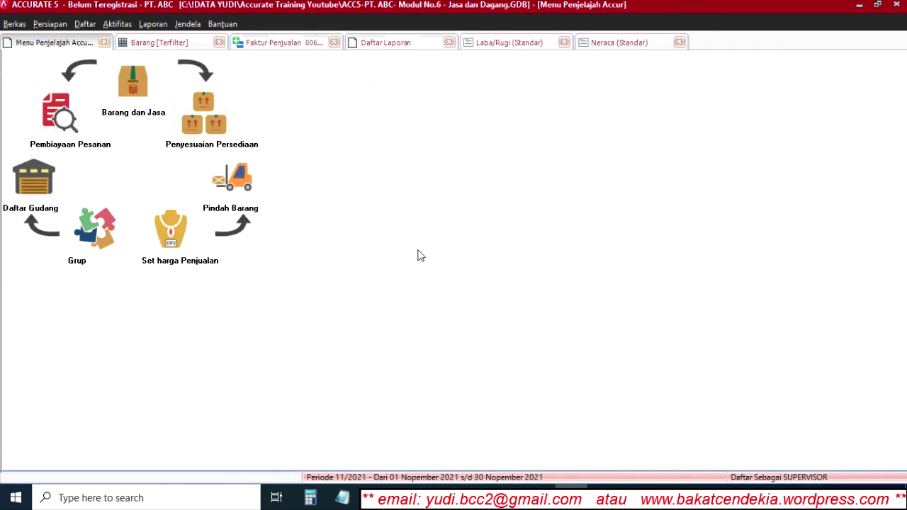